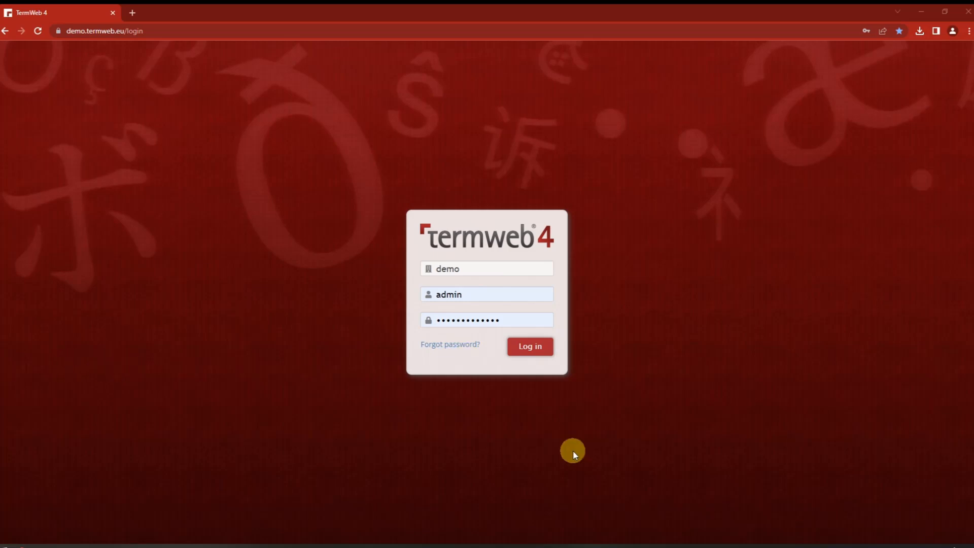
# Log in to the demo client with the prefilled administrator credentials.
pyautogui.click(534, 349)
pyautogui.click(898, 53)
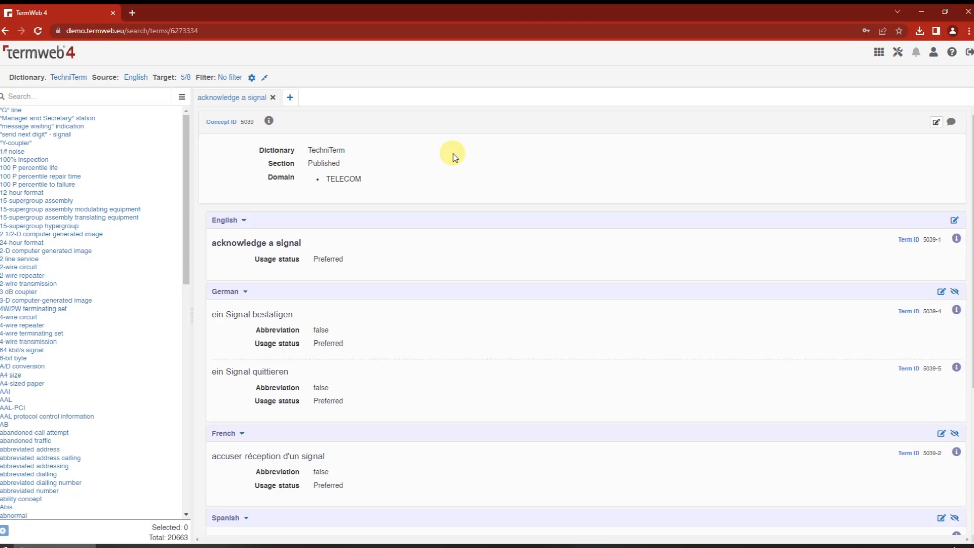
# Enable Filters in the search settings and review the criteria of the Automated Export Extract filter, including its Section options, without saving.
pyautogui.click(182, 97)
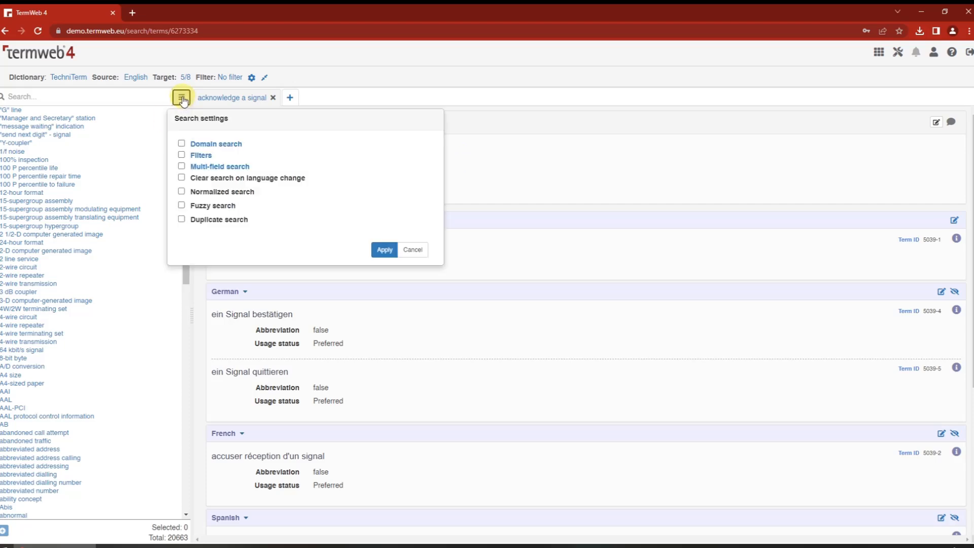
pyautogui.click(201, 155)
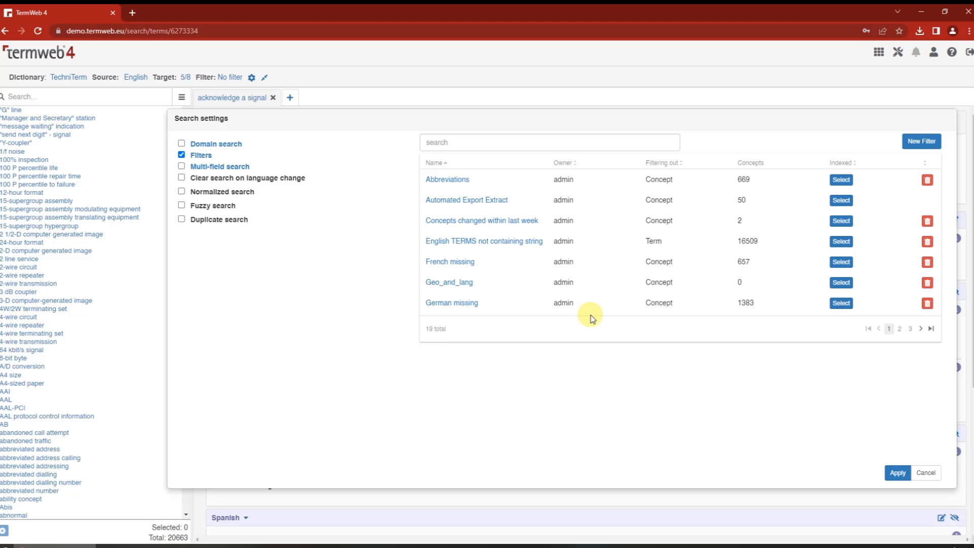
pyautogui.click(487, 198)
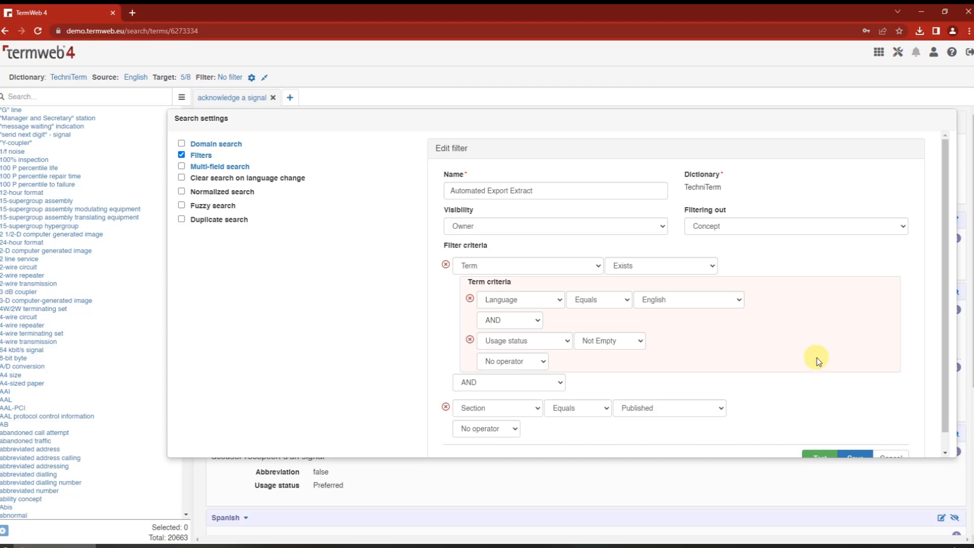
pyautogui.scroll(-1, 583, 363)
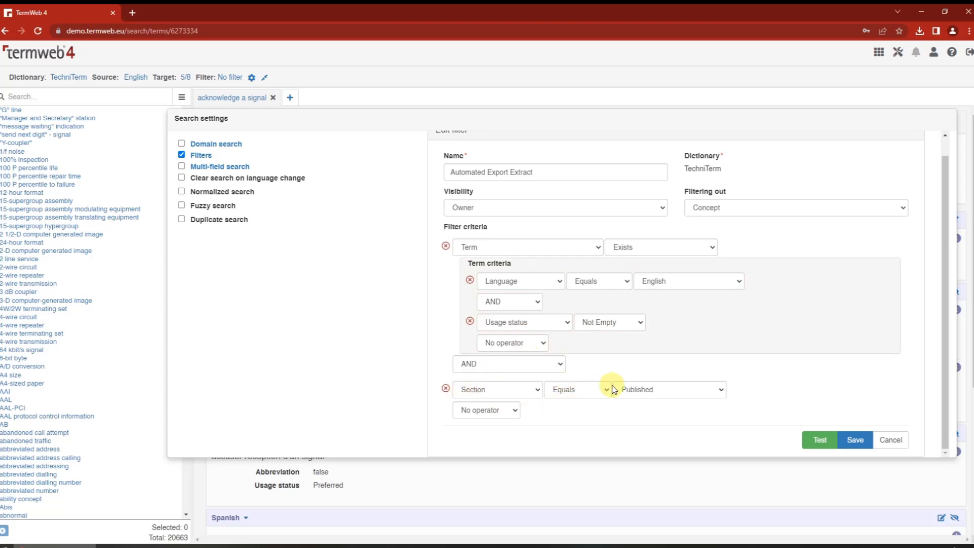
pyautogui.click(688, 389)
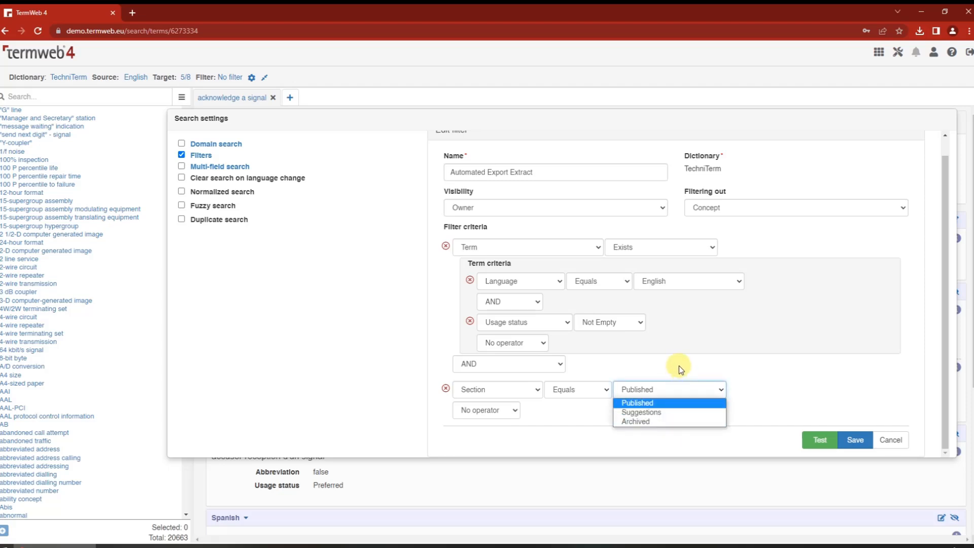
pyautogui.click(677, 402)
pyautogui.click(902, 441)
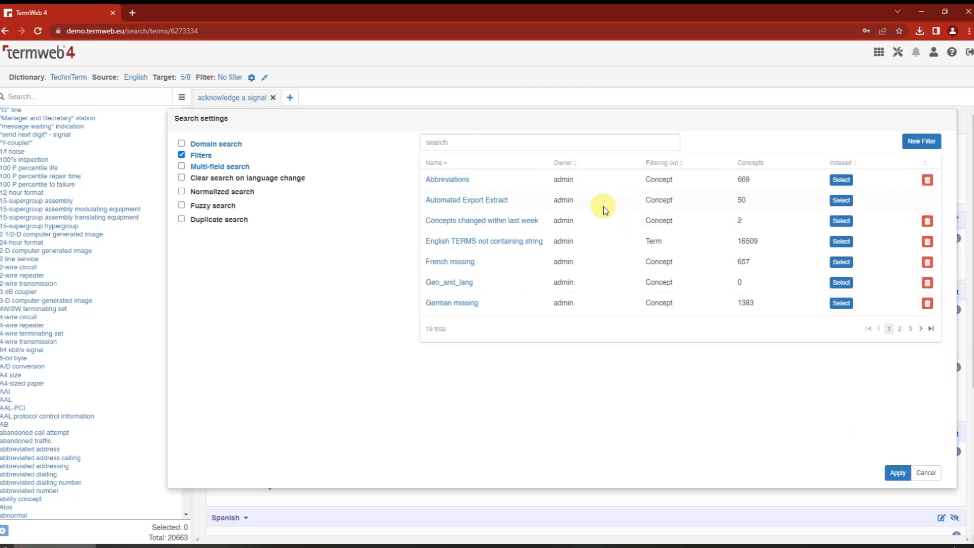
# Apply the Automated Export Extract filter to the term search and look through the filtered term list.
pyautogui.click(842, 200)
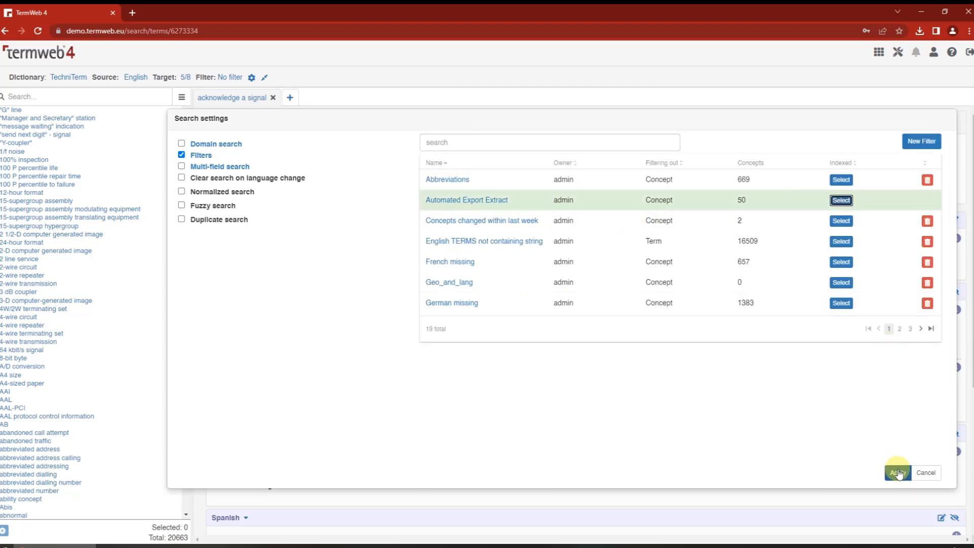
pyautogui.click(897, 472)
pyautogui.scroll(-3, 137, 264)
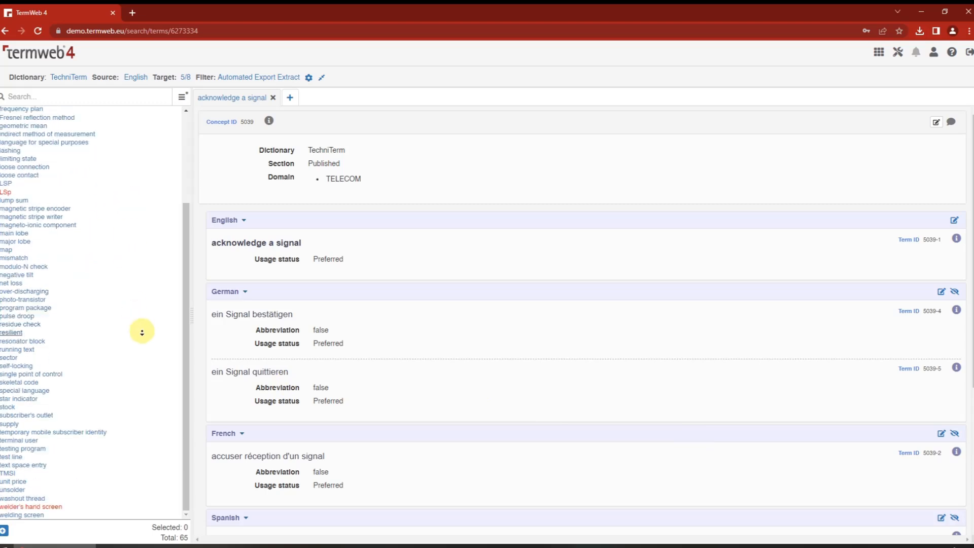
pyautogui.scroll(3, 134, 358)
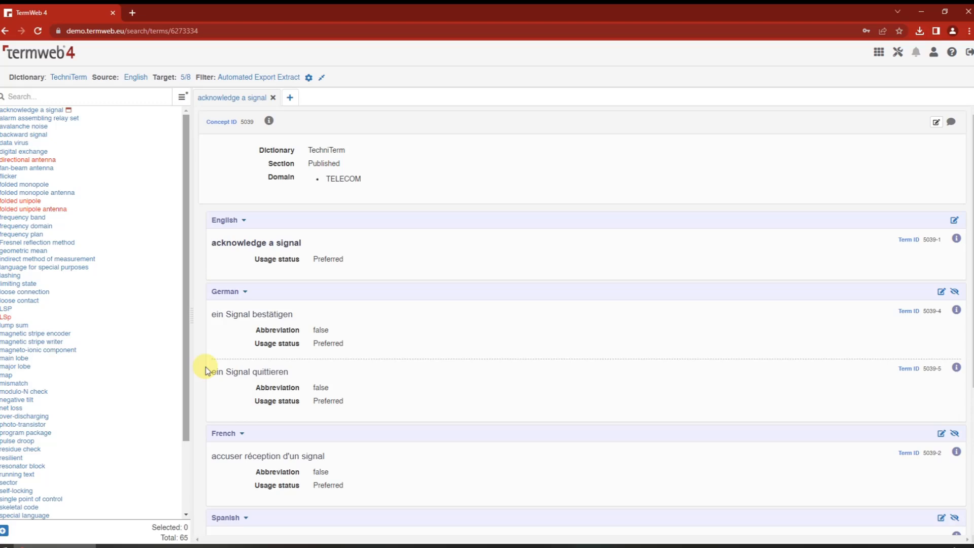
# Open the export settings in the dictionary administration and filter them by the TechniTerm dictionary.
pyautogui.click(898, 52)
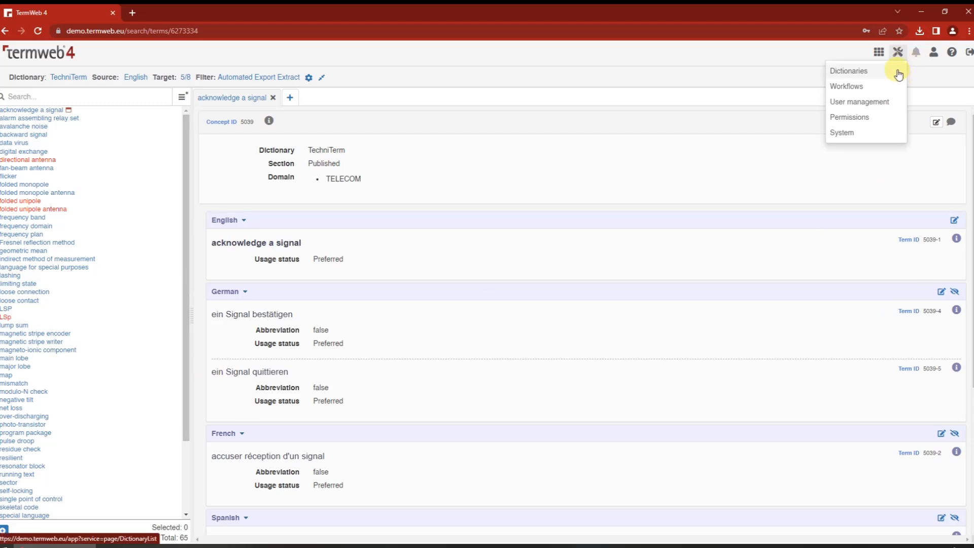
pyautogui.click(898, 72)
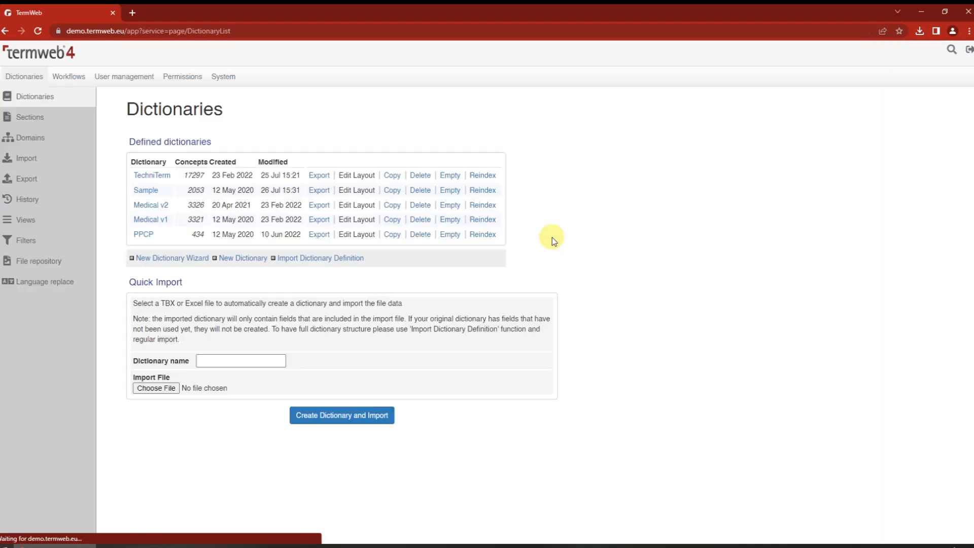
pyautogui.click(32, 180)
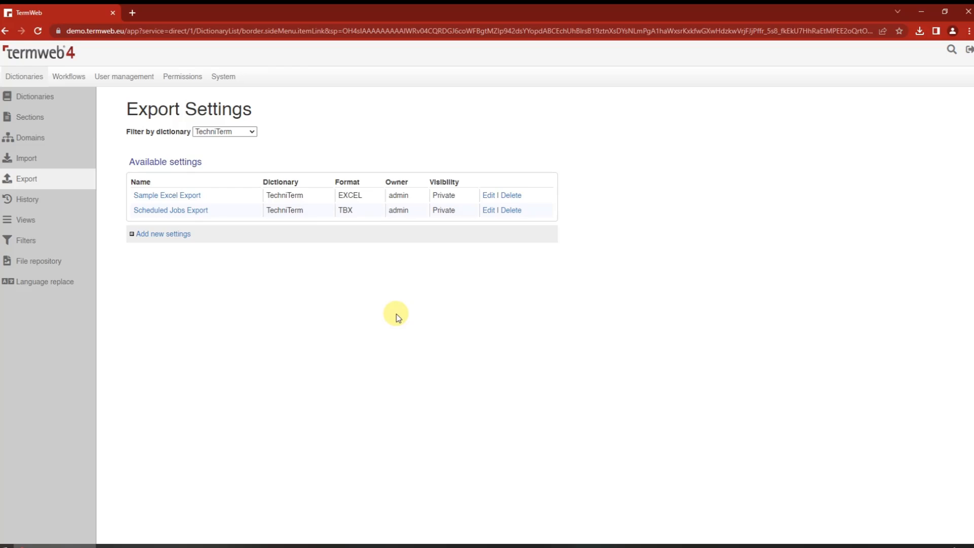
pyautogui.click(241, 134)
pyautogui.click(244, 158)
pyautogui.click(242, 131)
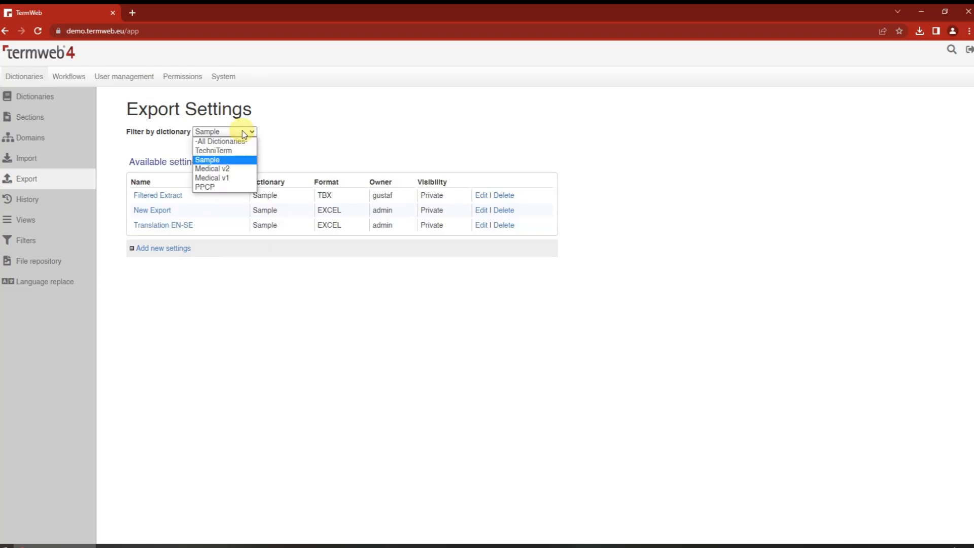
pyautogui.click(239, 151)
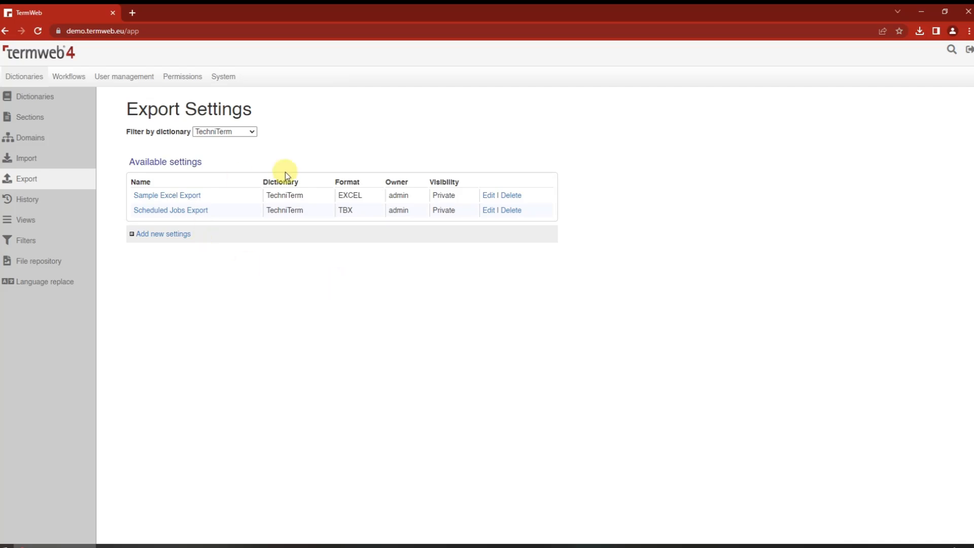
# Review the format, concept filter, languages and included fields of the Scheduled Jobs Export settings, and save them.
pyautogui.click(489, 210)
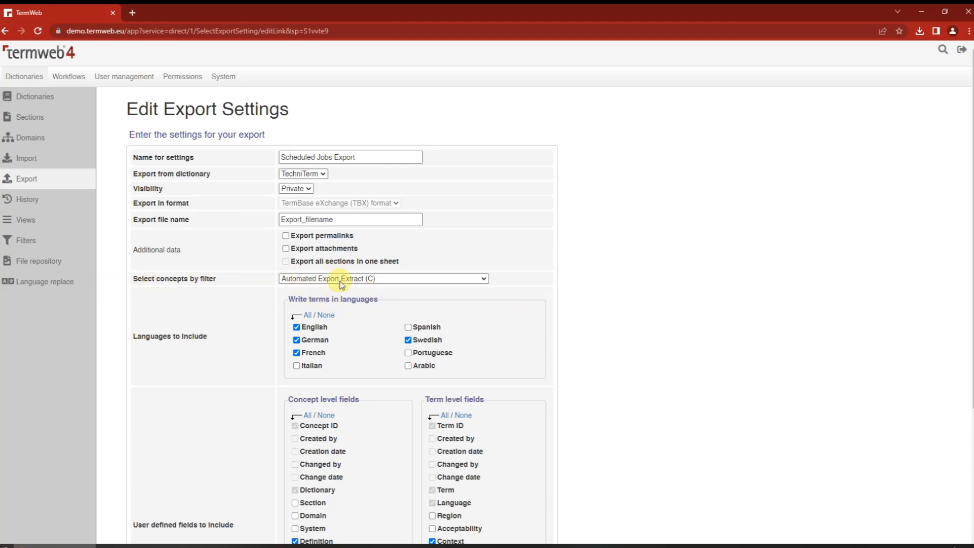
pyautogui.scroll(-2, 404, 288)
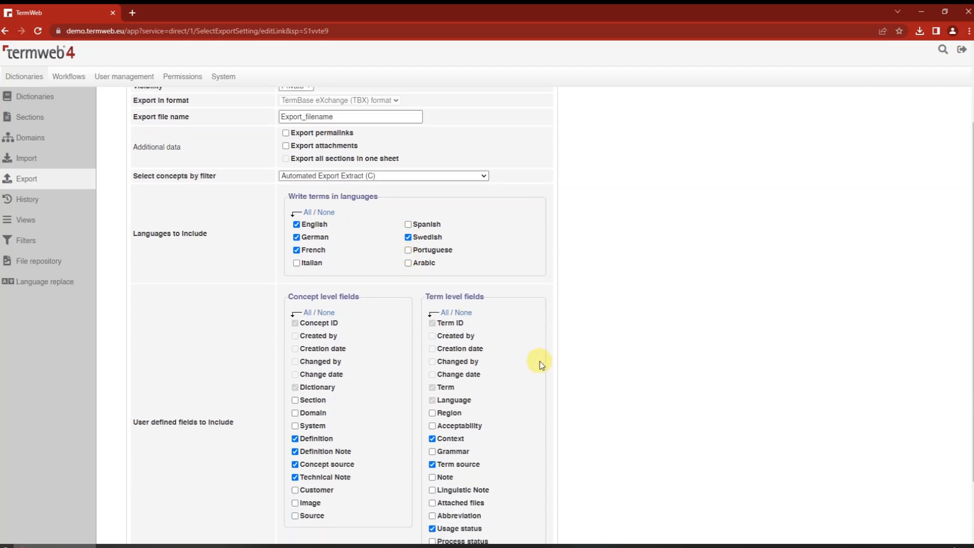
pyautogui.scroll(2, 540, 362)
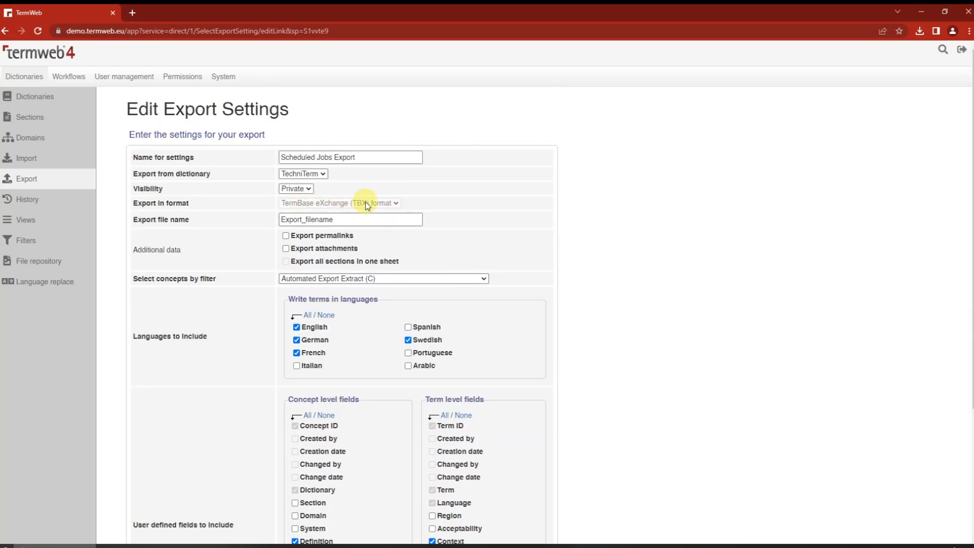
pyautogui.scroll(-3, 398, 201)
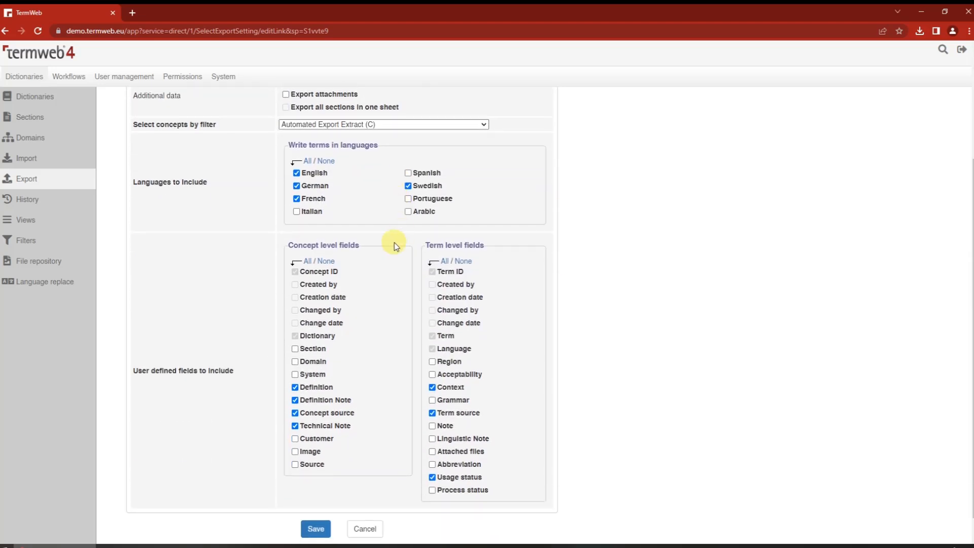
pyautogui.scroll(-1, 459, 236)
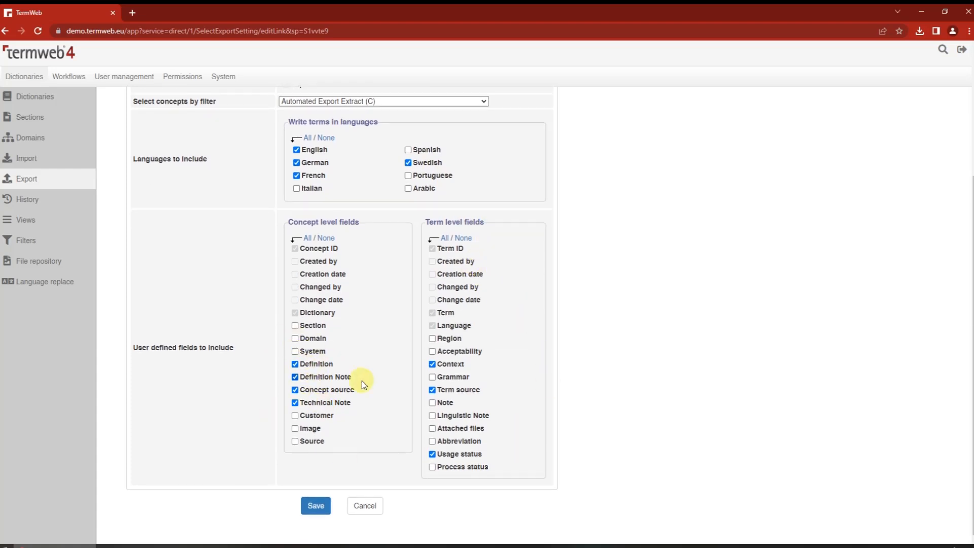
pyautogui.scroll(4, 513, 411)
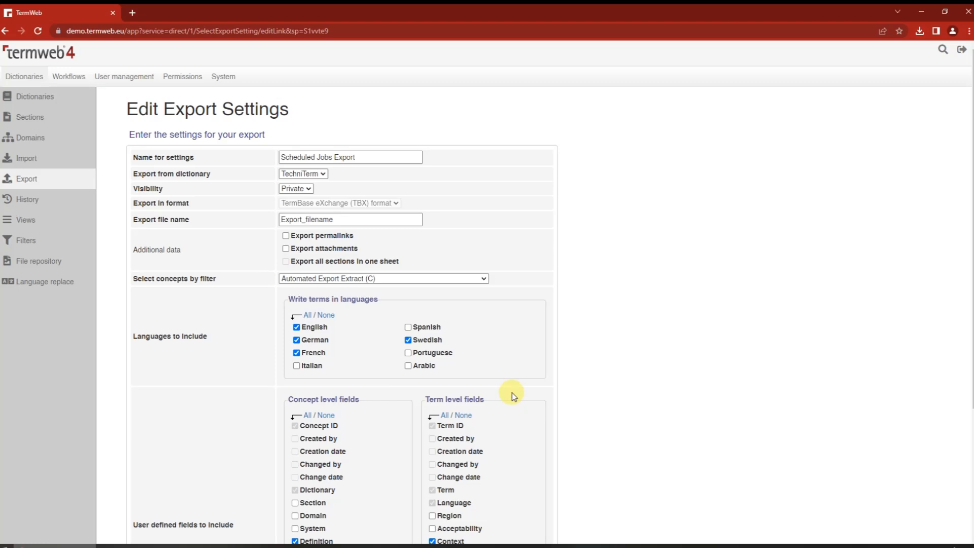
pyautogui.scroll(-4, 561, 336)
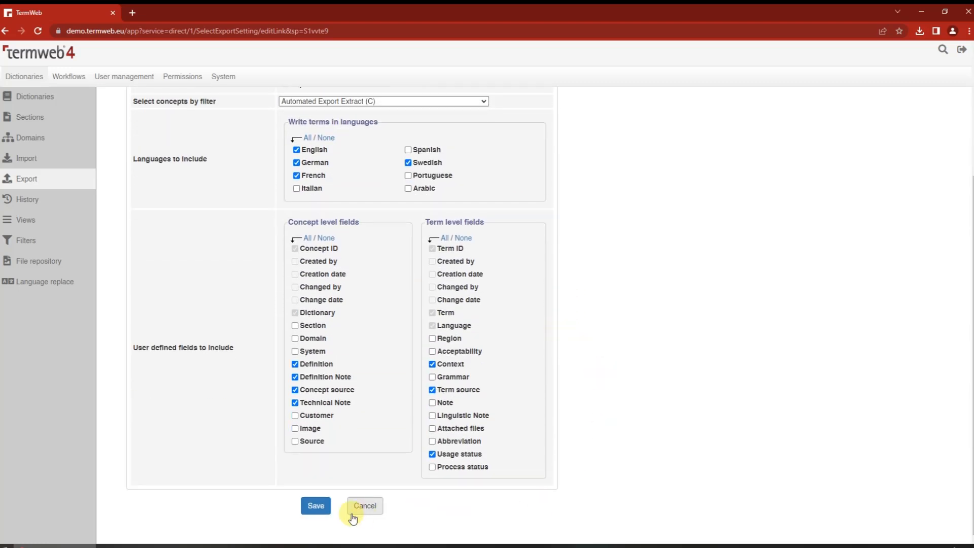
pyautogui.click(320, 507)
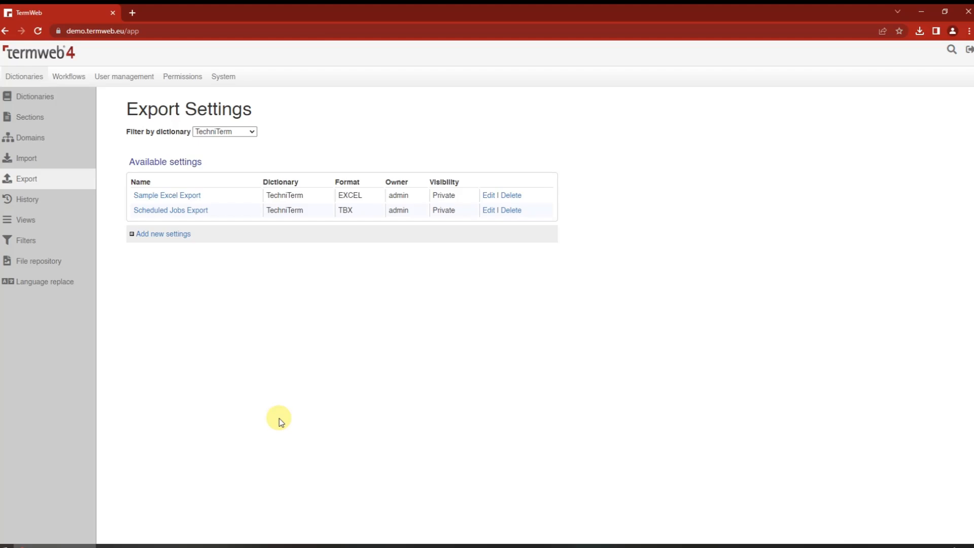
# Run the Scheduled Jobs Export manually, keeping the default concept-level and term-level field mappings.
pyautogui.click(193, 212)
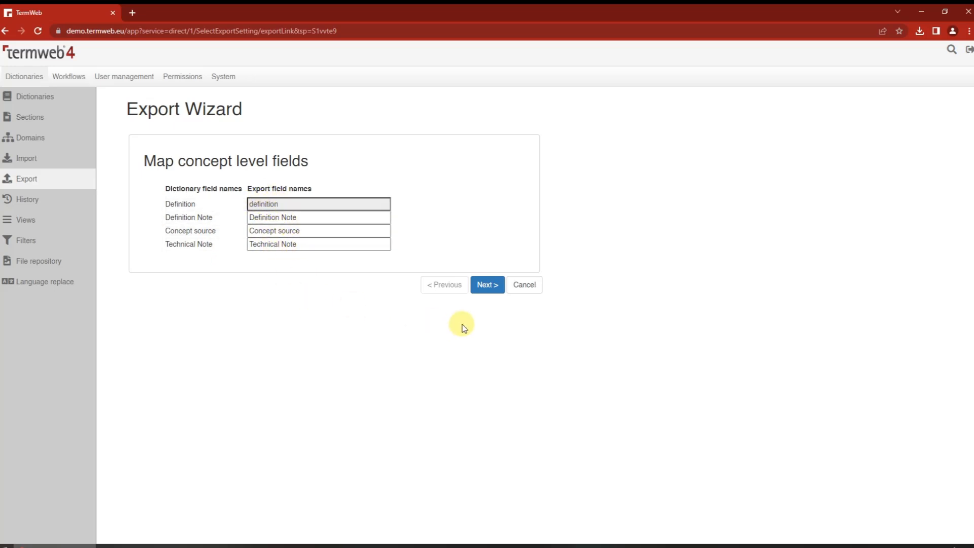
pyautogui.click(488, 286)
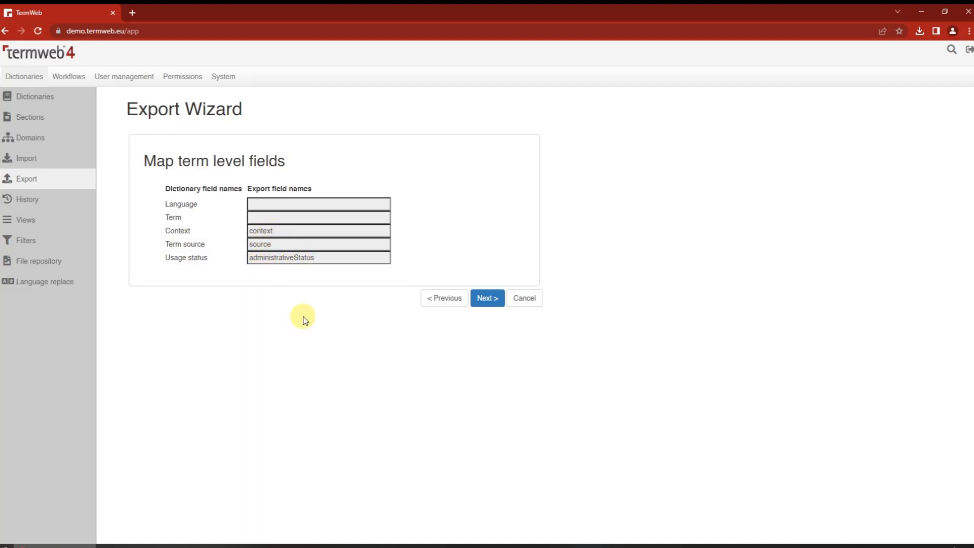
pyautogui.click(495, 299)
pyautogui.click(493, 237)
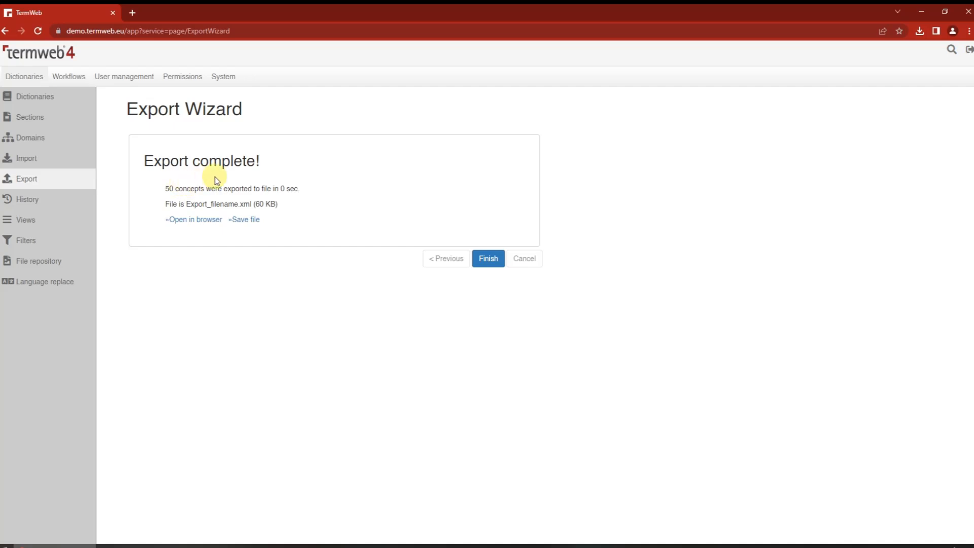
# Open the scheduled jobs, expand the latest Automated Export log result and download its Termbase_Extract.tbx file.
pyautogui.click(226, 78)
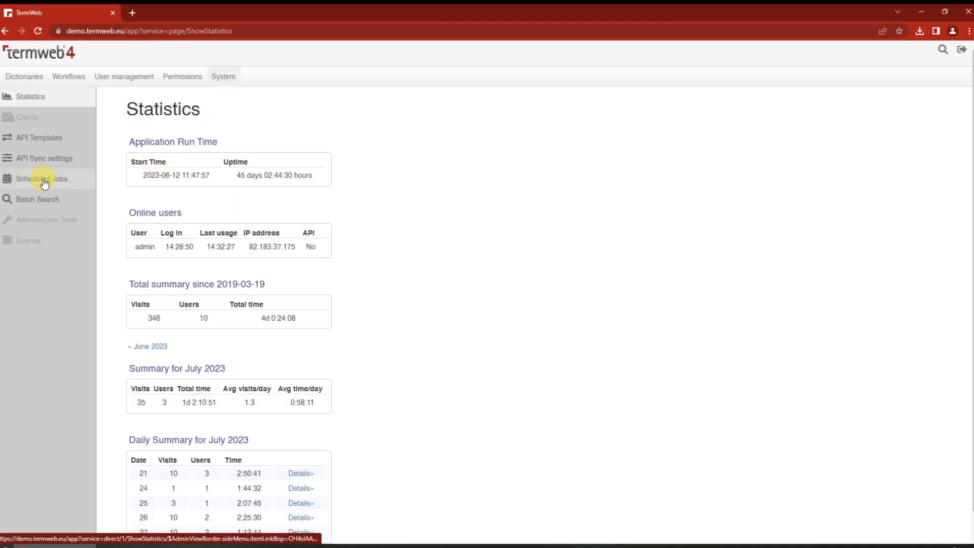
pyautogui.click(37, 181)
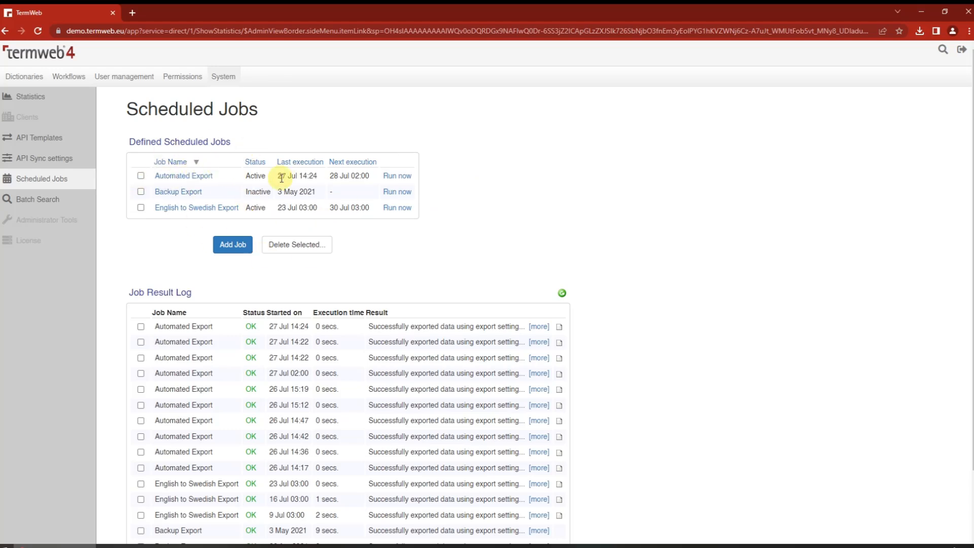
pyautogui.scroll(-2, 391, 305)
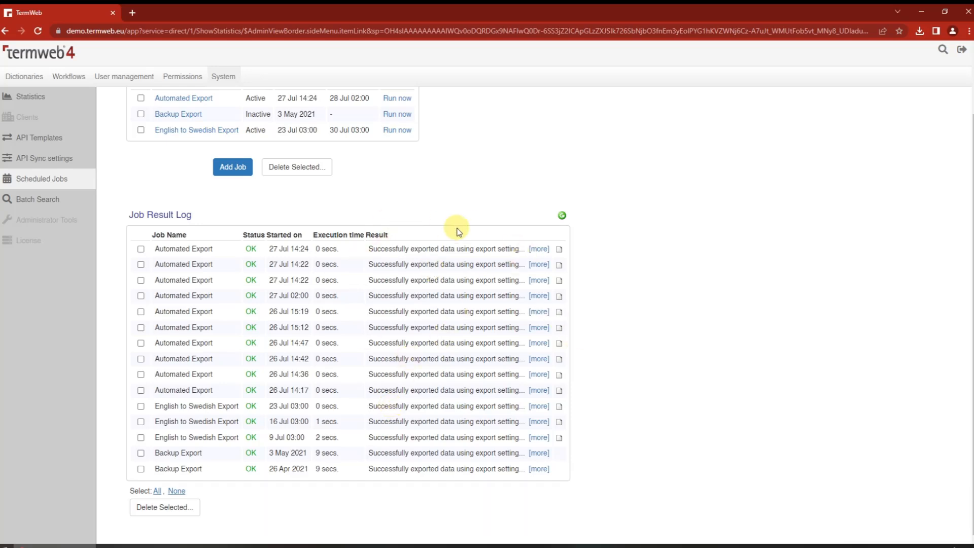
pyautogui.click(539, 249)
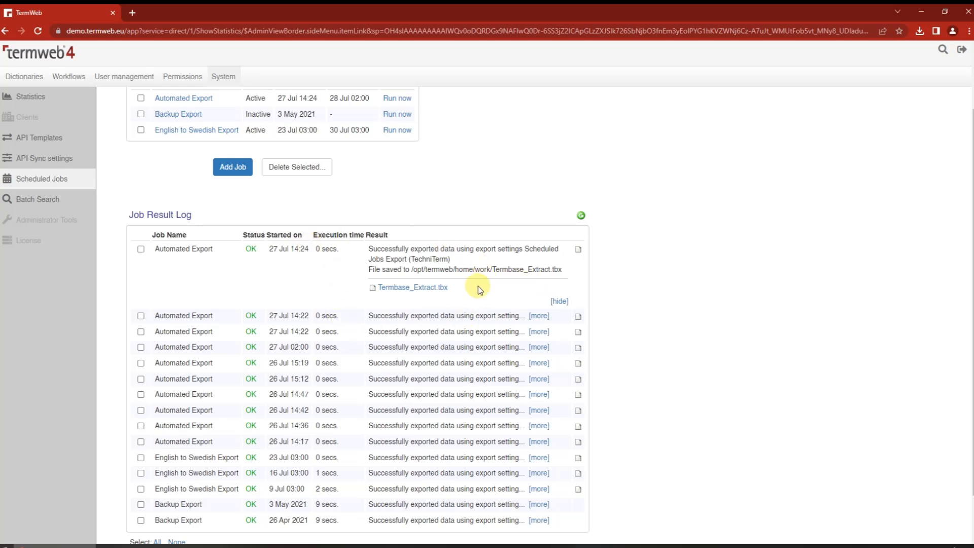
pyautogui.click(411, 289)
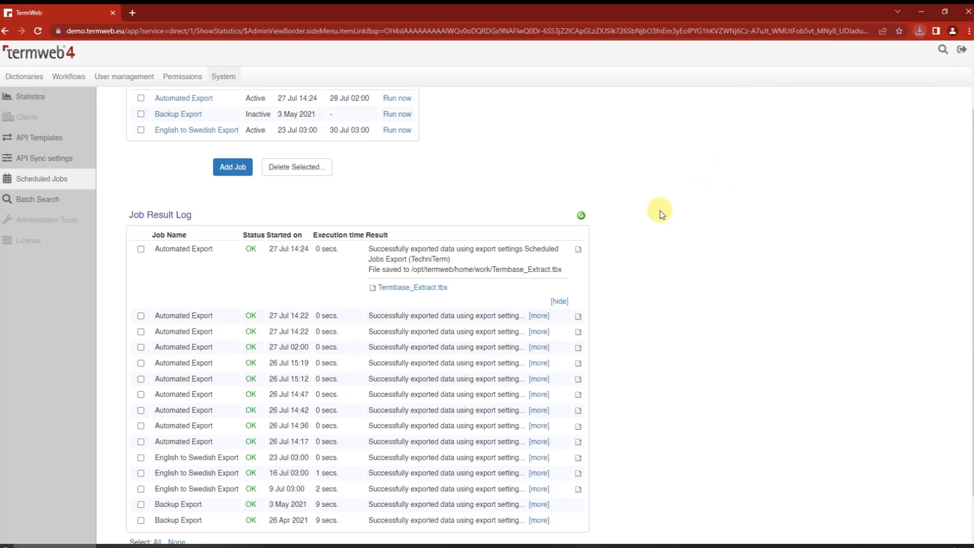
pyautogui.scroll(2, 660, 211)
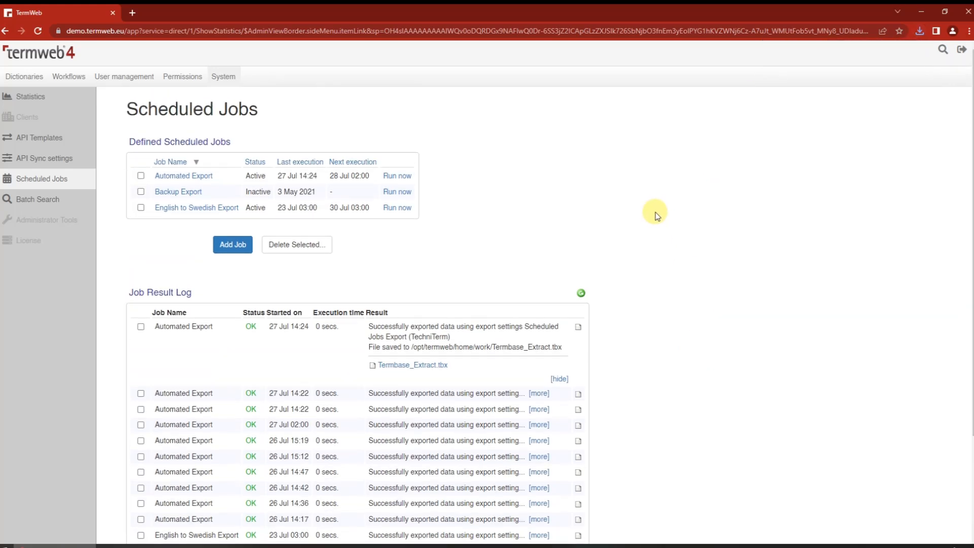
# Open the Automated Export job for editing and examine the available export settings without changing the selection.
pyautogui.click(193, 177)
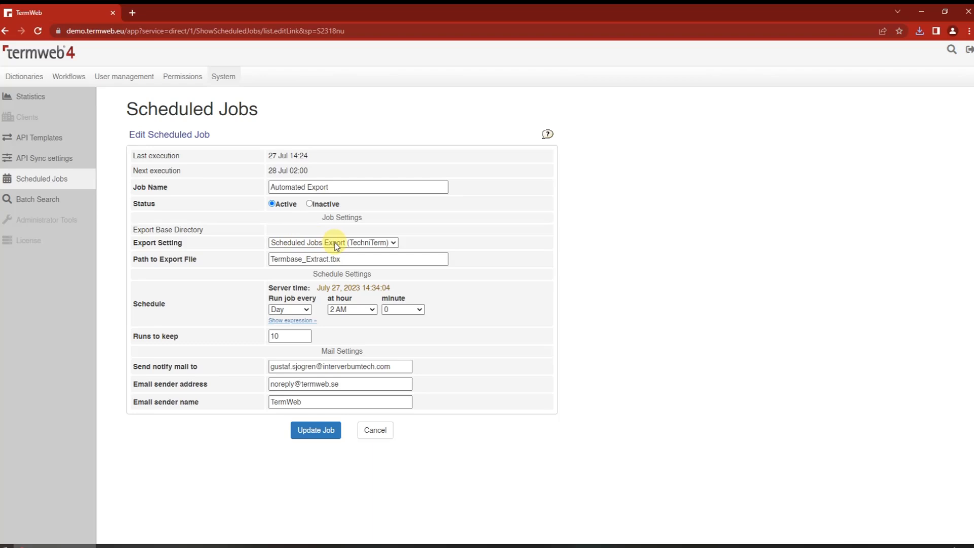
pyautogui.click(362, 244)
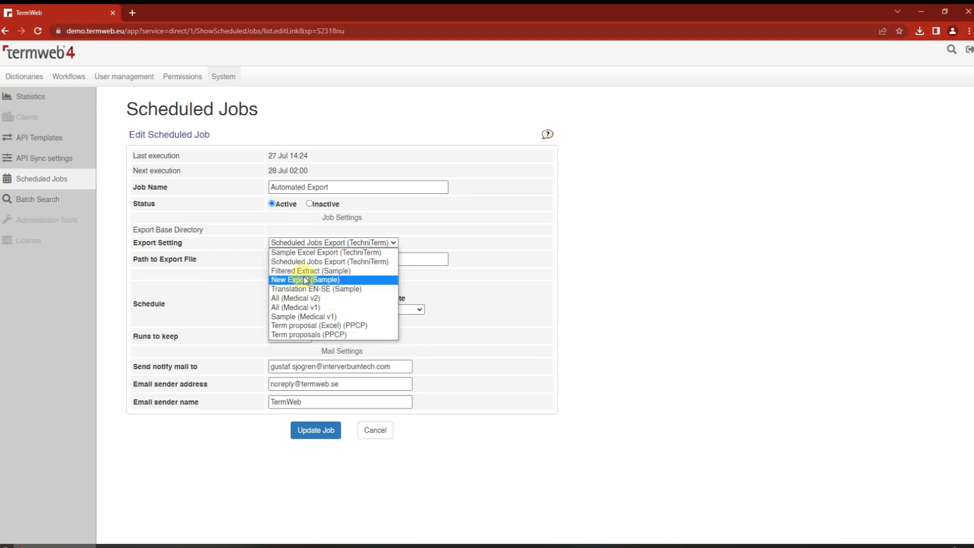
pyautogui.click(516, 223)
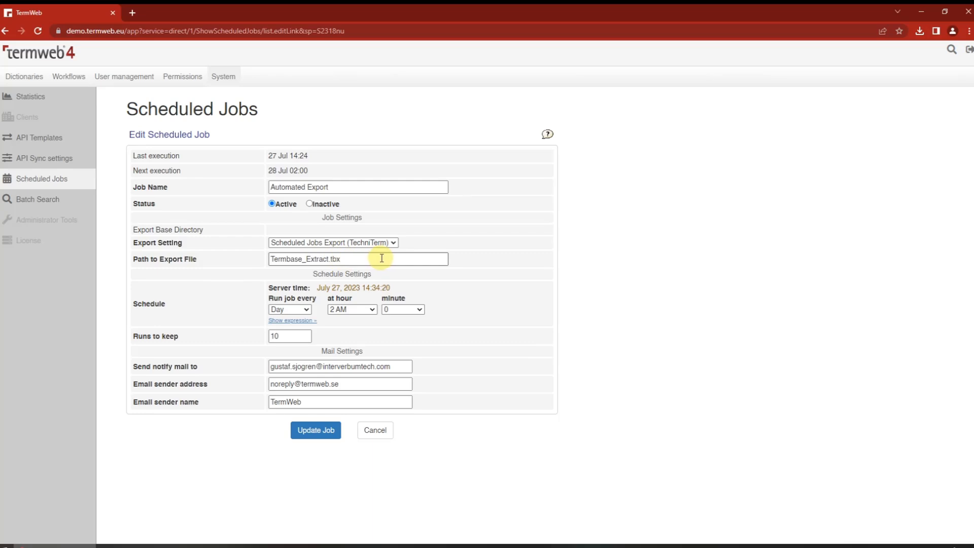
# Examine the Path to Export File value of the Automated Export job and leave the job without saving.
pyautogui.moveTo(390, 259); pyautogui.dragTo(177, 240)
pyautogui.click(529, 253)
pyautogui.click(343, 257)
pyautogui.doubleClick(342, 258)
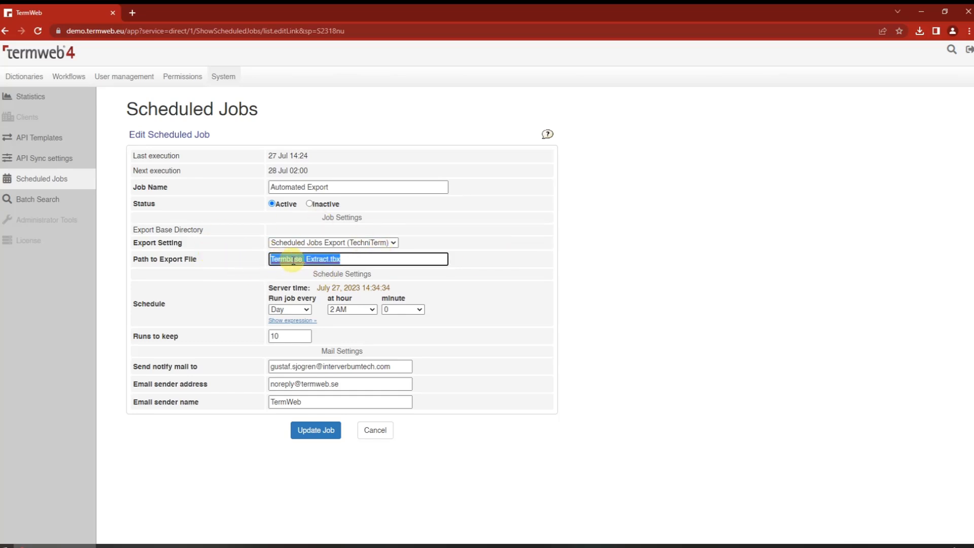
pyautogui.click(376, 259)
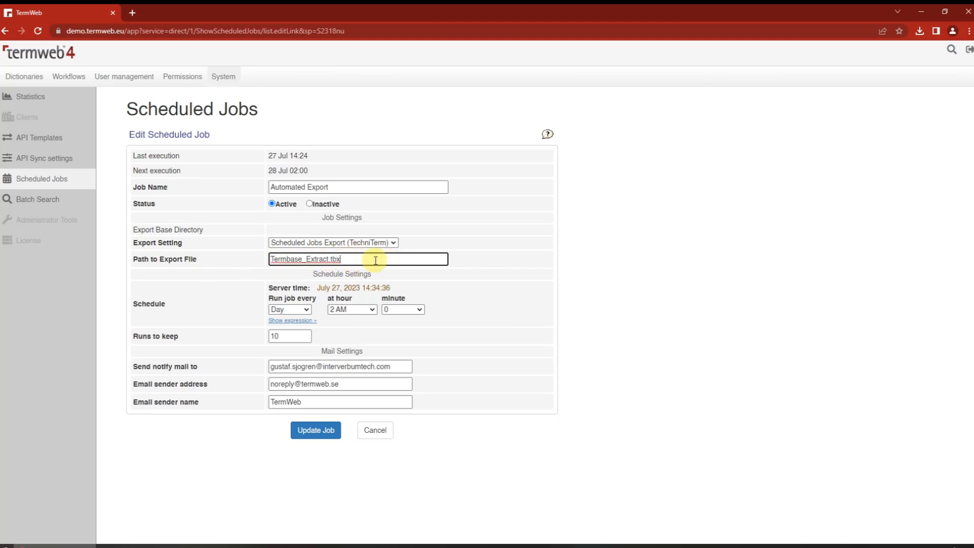
pyautogui.doubleClick(334, 260)
pyautogui.click(546, 266)
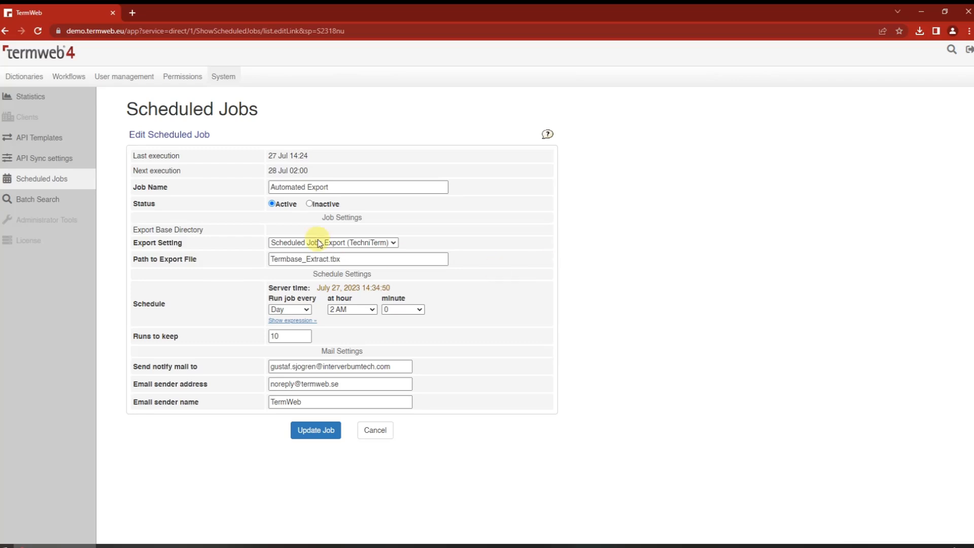
pyautogui.click(376, 430)
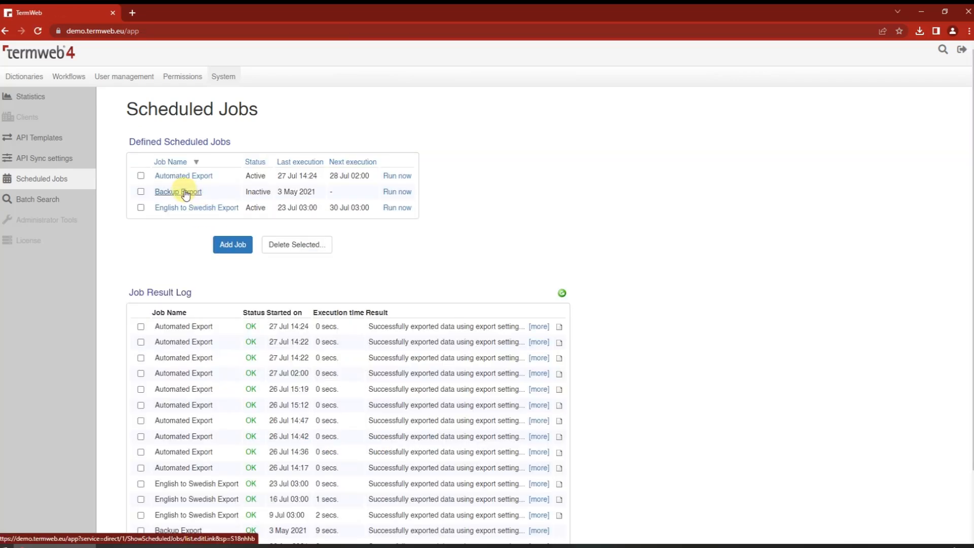
# Open the English to Swedish Export job, examine the date pattern and extension in its export file path, and leave without saving.
pyautogui.click(197, 209)
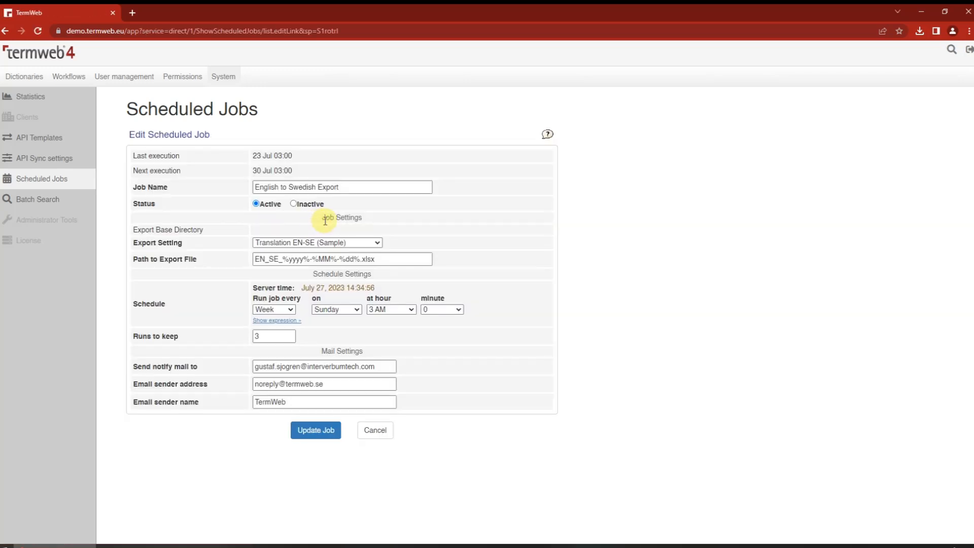
pyautogui.click(375, 259)
pyautogui.moveTo(376, 259); pyautogui.dragTo(360, 259)
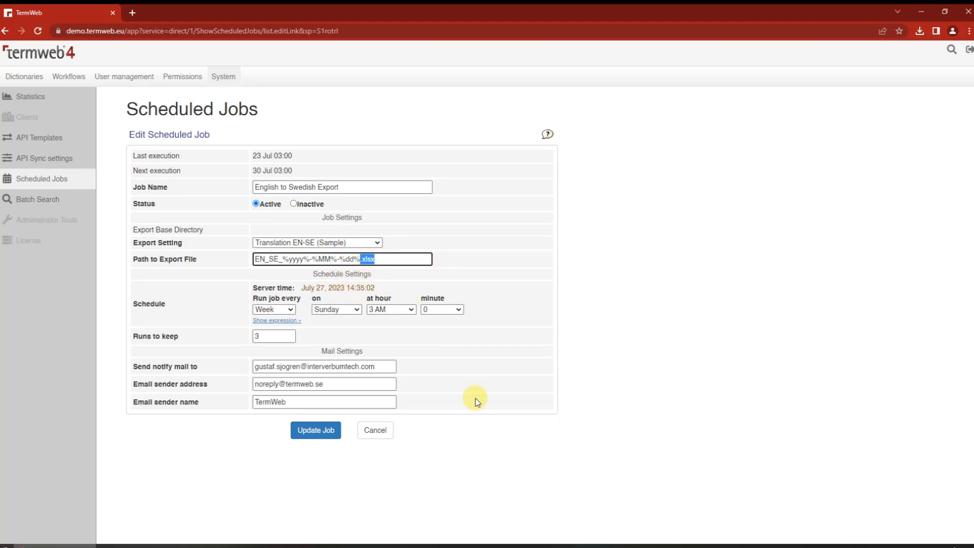
pyautogui.click(485, 421)
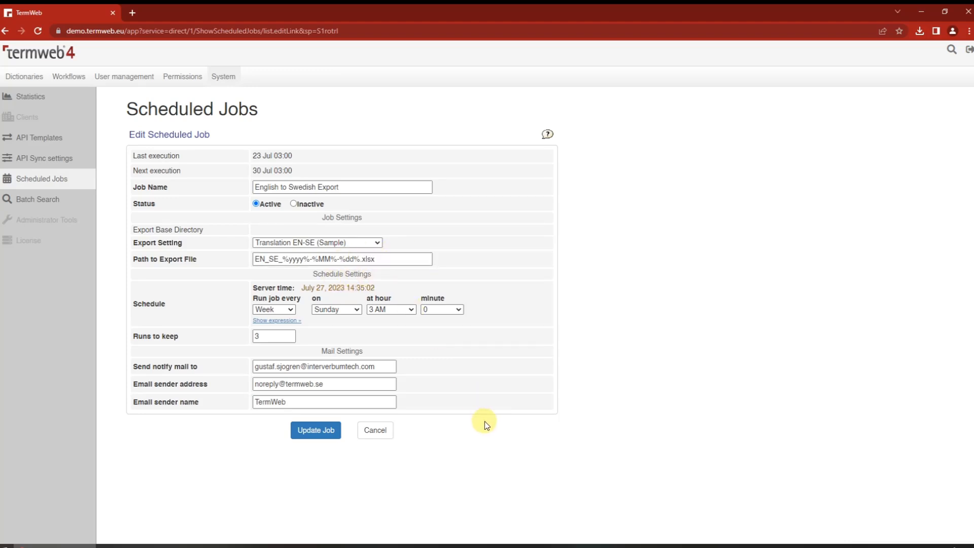
pyautogui.click(381, 432)
# Open the Automated Export job and read the help on date pattern letters for the export file name.
pyautogui.click(196, 179)
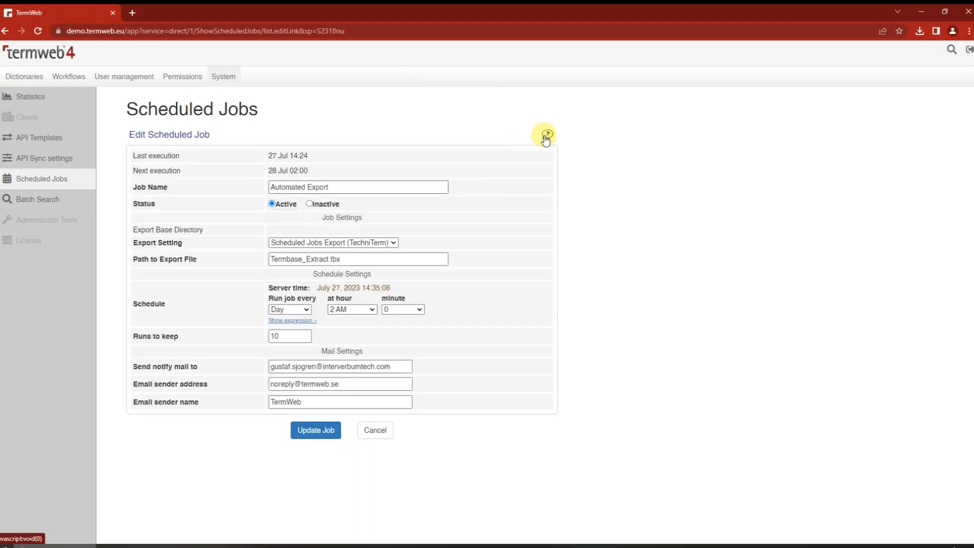
pyautogui.click(548, 135)
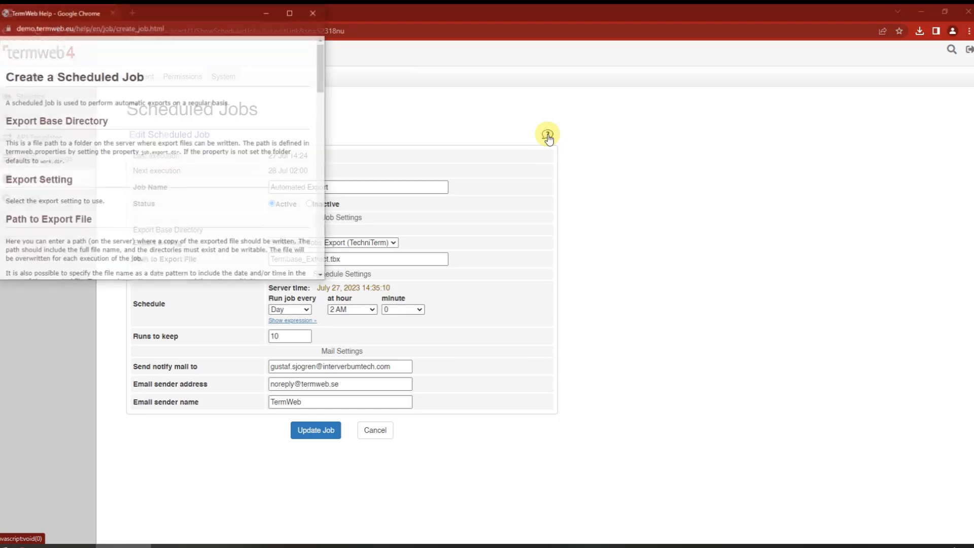
pyautogui.scroll(-5, 175, 181)
pyautogui.scroll(-1, 175, 182)
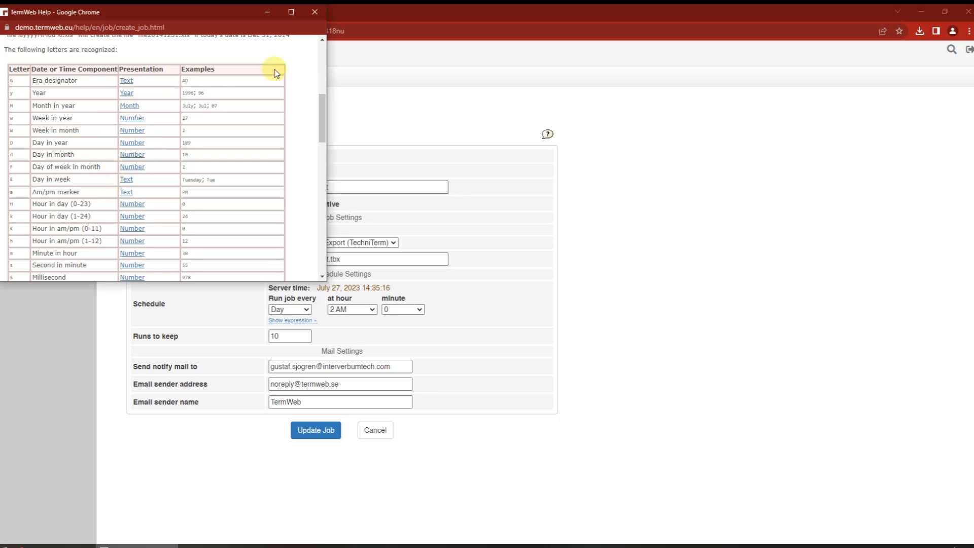
pyautogui.click(315, 11)
# Try a year pattern in the export file name by changing the path to Termbase_Extract_%yyyy%.tbx.
pyautogui.click(355, 259)
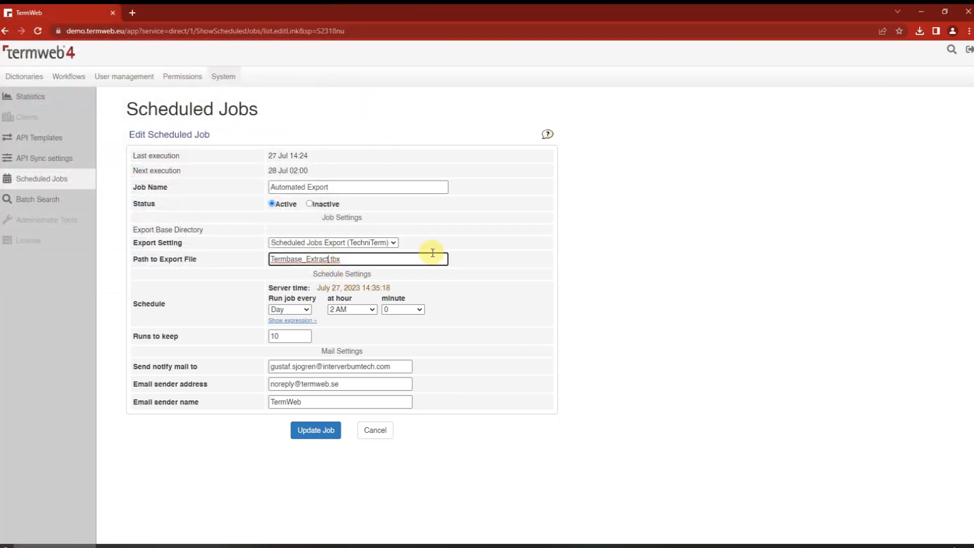
pyautogui.press('Left')
pyautogui.press('Left')
pyautogui.press('Left')
pyautogui.press('Left')
pyautogui.write('_')
pyautogui.write('%yyyy')
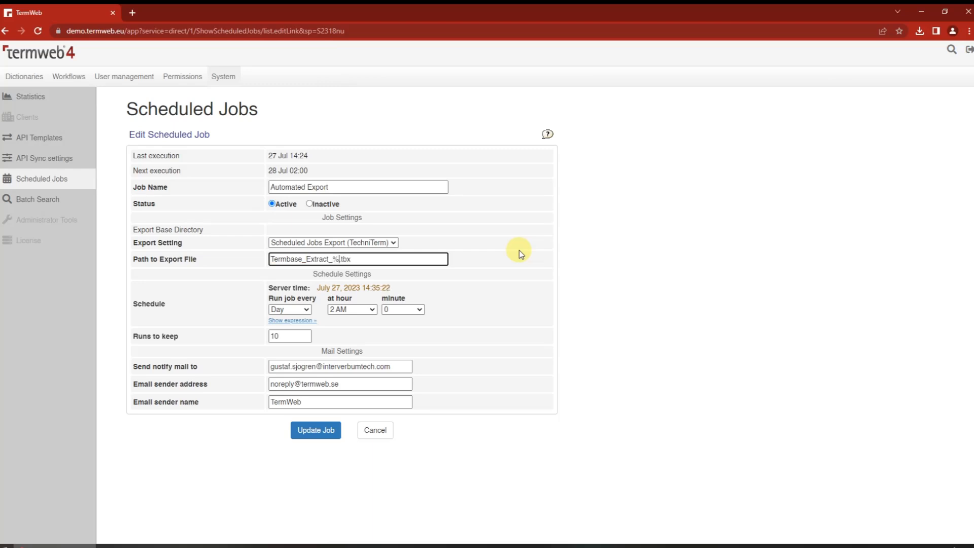
pyautogui.write('%')
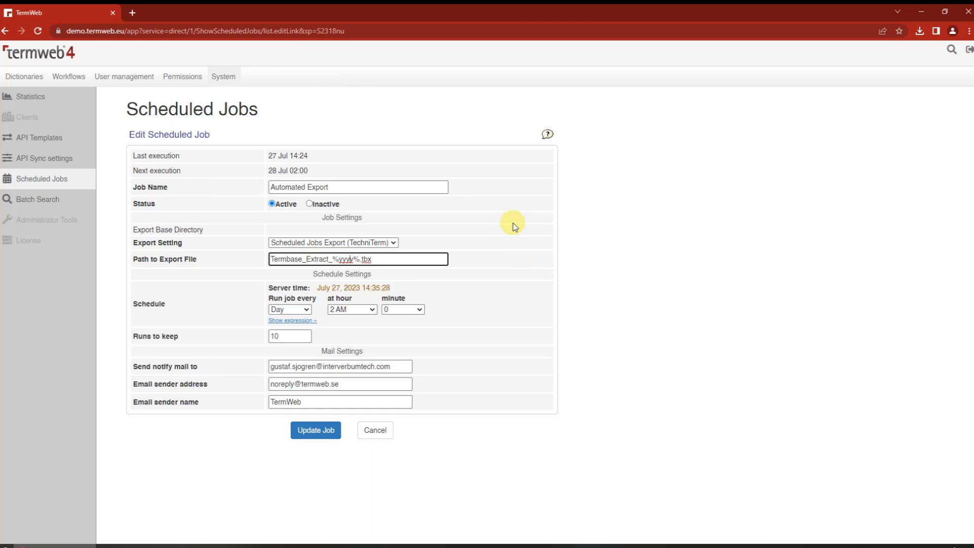
# Consult the date and time letter table in the job help, checking the examples for the year component.
pyautogui.click(548, 134)
pyautogui.scroll(-10, 189, 179)
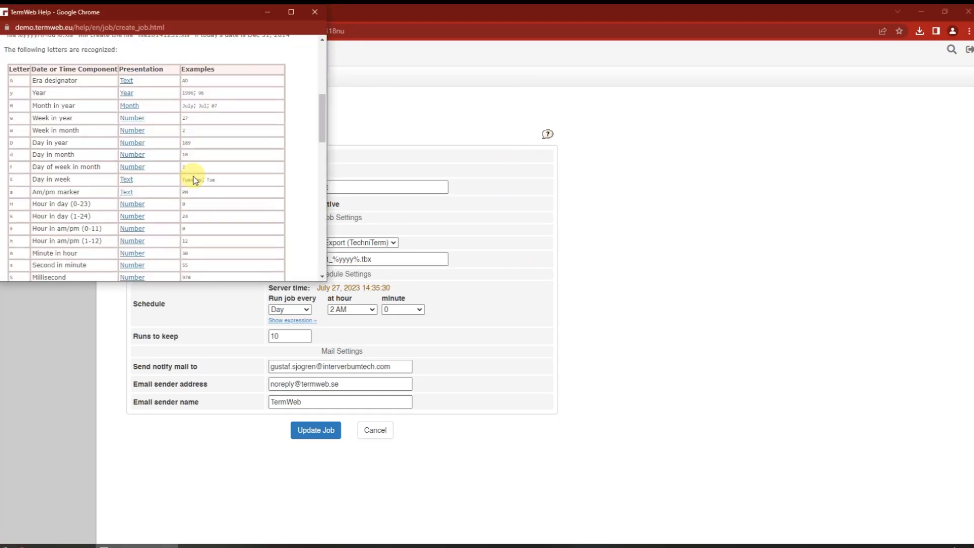
pyautogui.scroll(2, 196, 177)
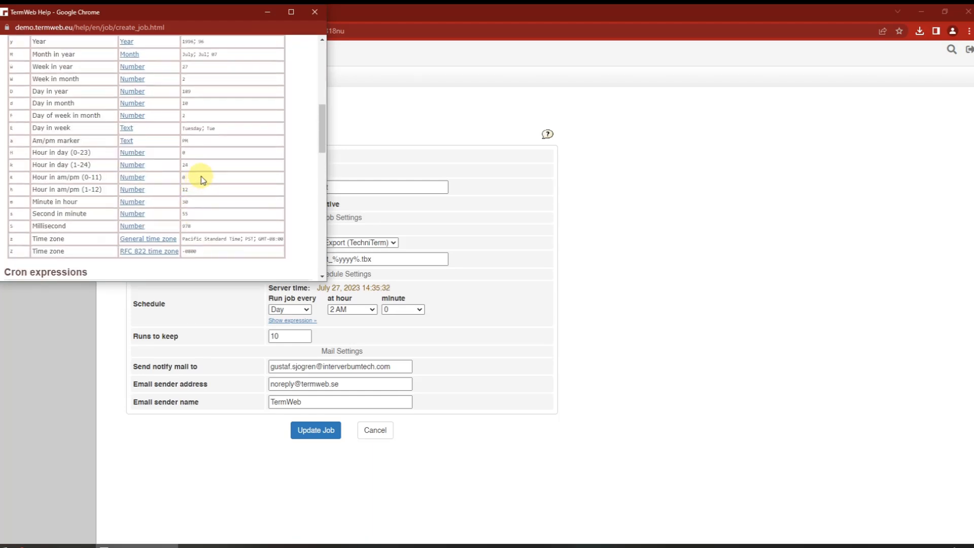
pyautogui.scroll(1, 200, 178)
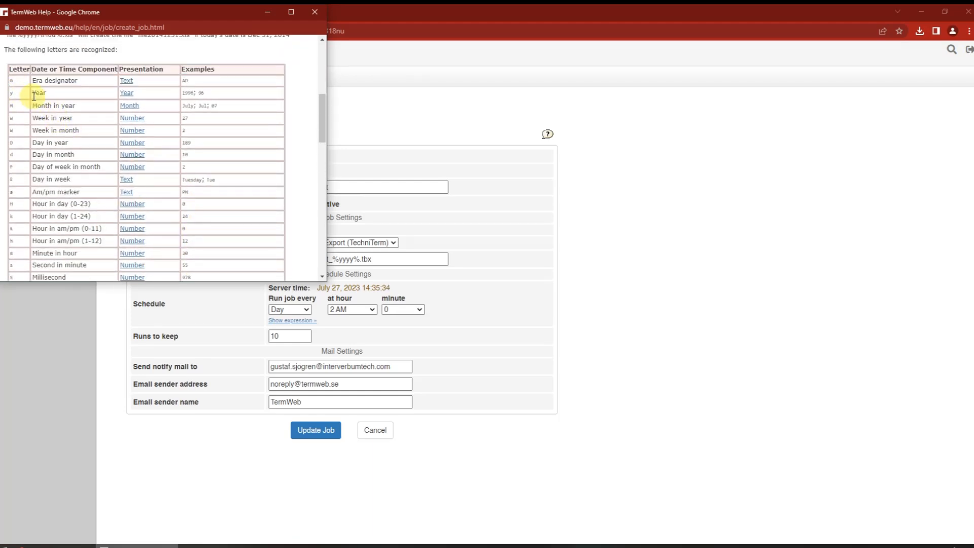
pyautogui.moveTo(216, 93); pyautogui.dragTo(174, 96)
pyautogui.click(231, 96)
pyautogui.click(308, 12)
# Remove the year pattern from the export file path, restoring it to Termbase_Extract.tbx.
pyautogui.click(359, 259)
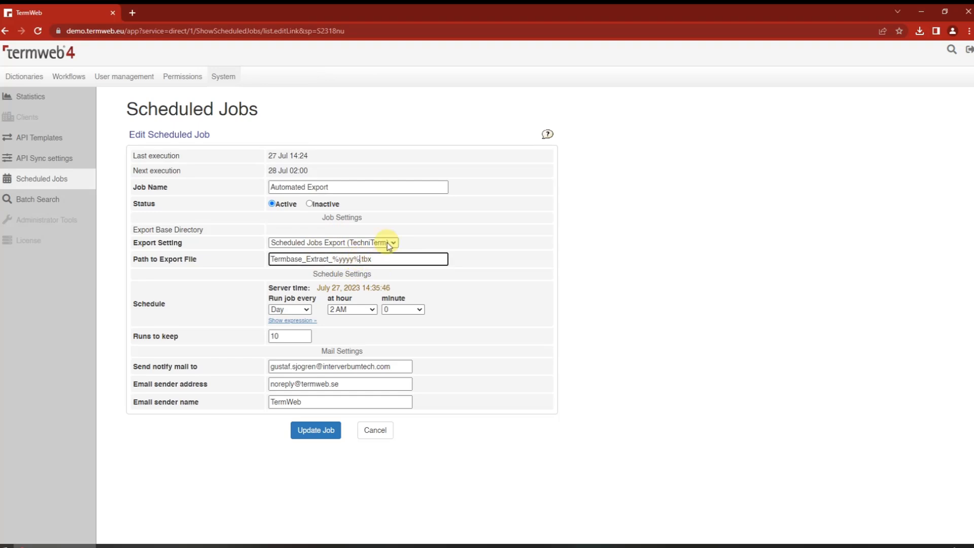
pyautogui.press('BackSpace')
pyautogui.press('BackSpace')
pyautogui.press('BackSpace')
pyautogui.press('BackSpace')
pyautogui.press('BackSpace')
pyautogui.press('BackSpace')
pyautogui.press('BackSpace')
pyautogui.click(570, 339)
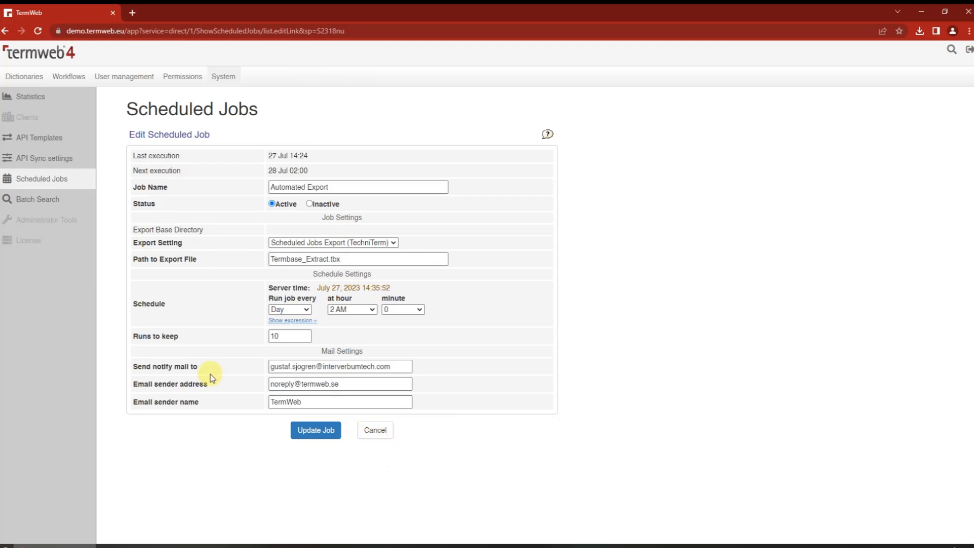
# Examine the job's notification mail setting, view the Automated Export result e-mail in Outlook, and return to the job form.
pyautogui.moveTo(119, 373); pyautogui.dragTo(203, 371)
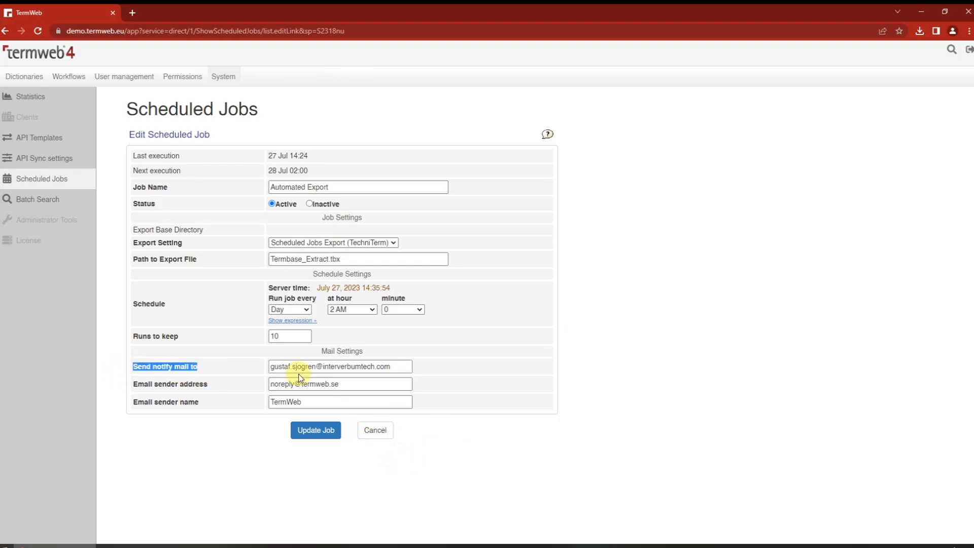
pyautogui.click(217, 358)
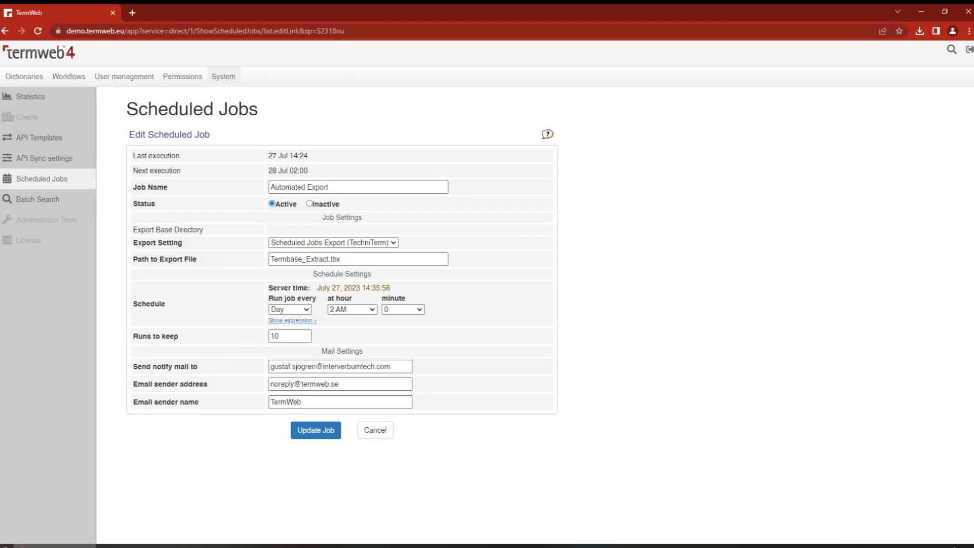
pyautogui.click(137, 546)
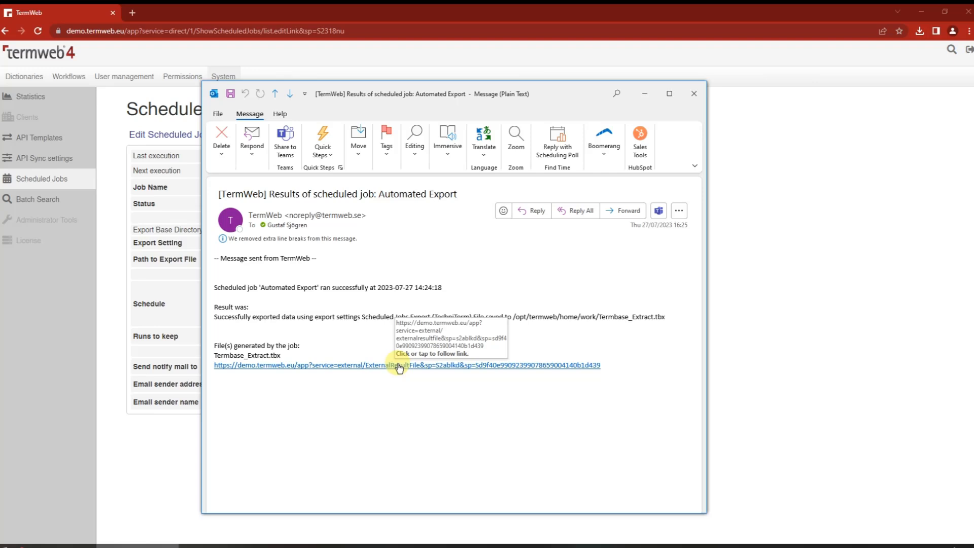
pyautogui.click(645, 94)
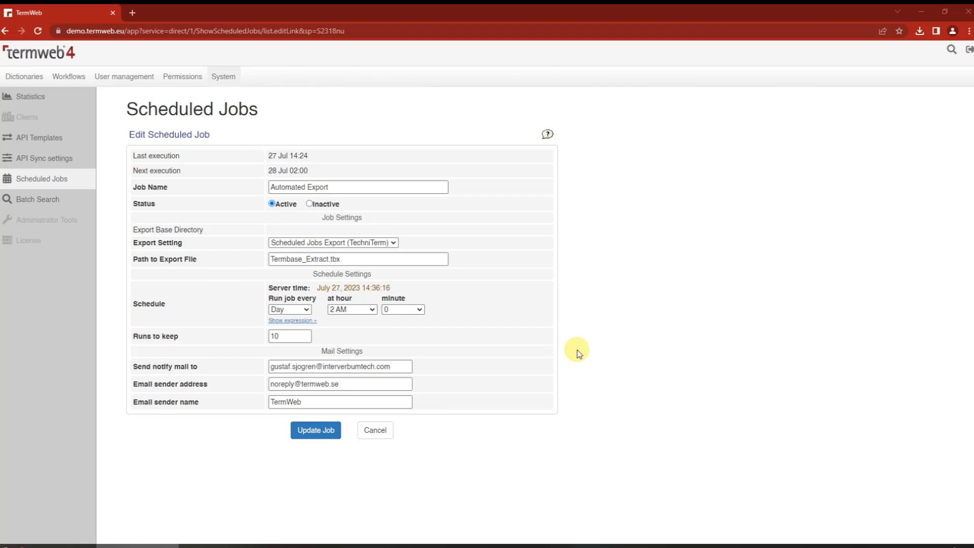
pyautogui.doubleClick(284, 336)
pyautogui.write('1')
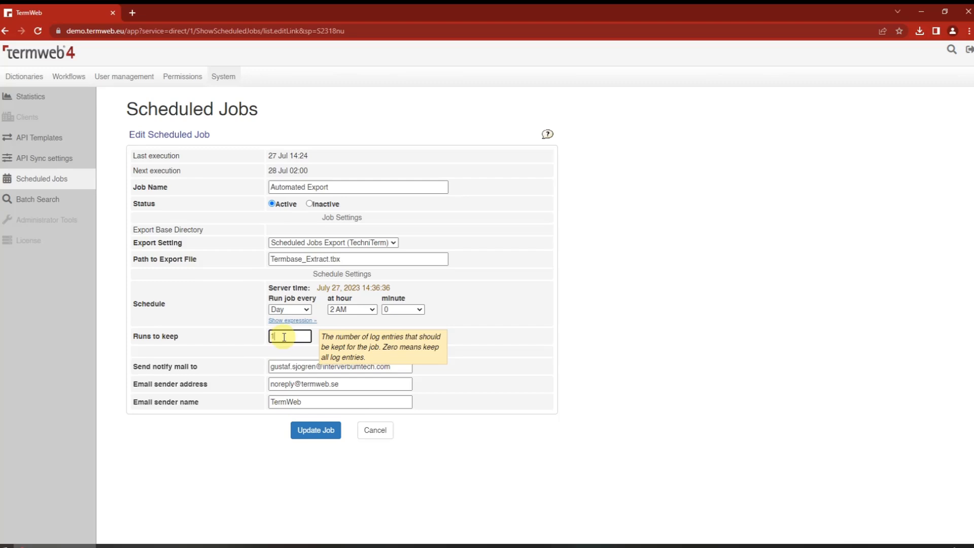
pyautogui.click(380, 435)
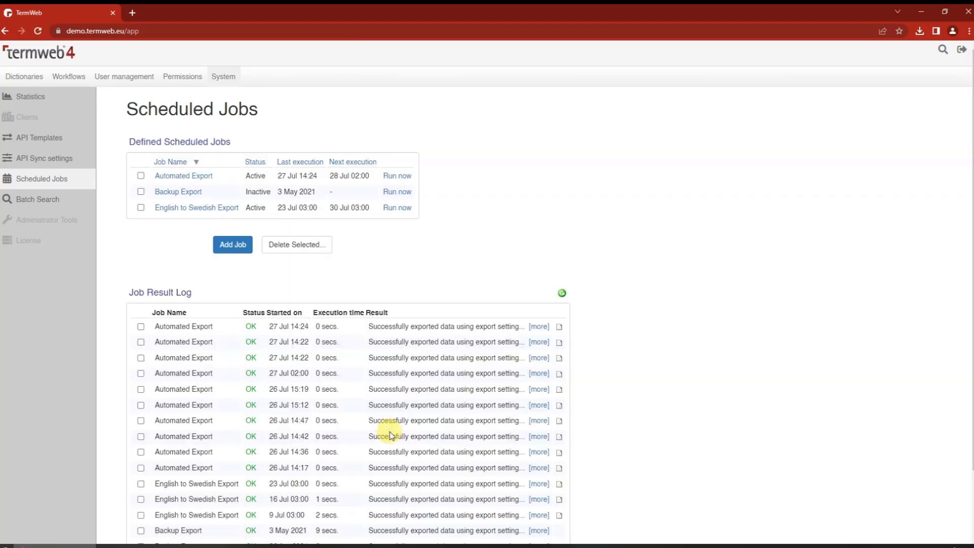
# Set the number of runs to keep for the Automated Export job to 3 and save the job.
pyautogui.scroll(-2, 279, 381)
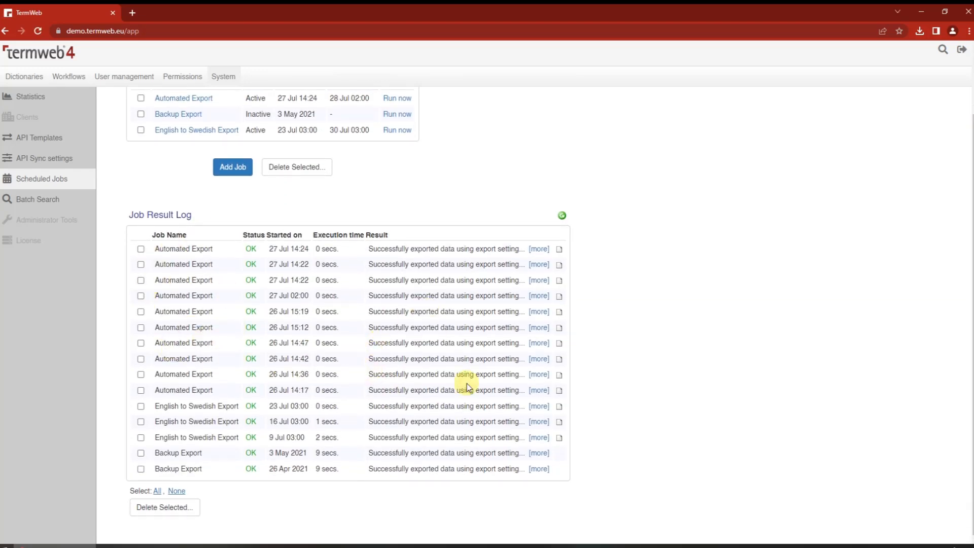
pyautogui.scroll(2, 440, 325)
pyautogui.click(178, 177)
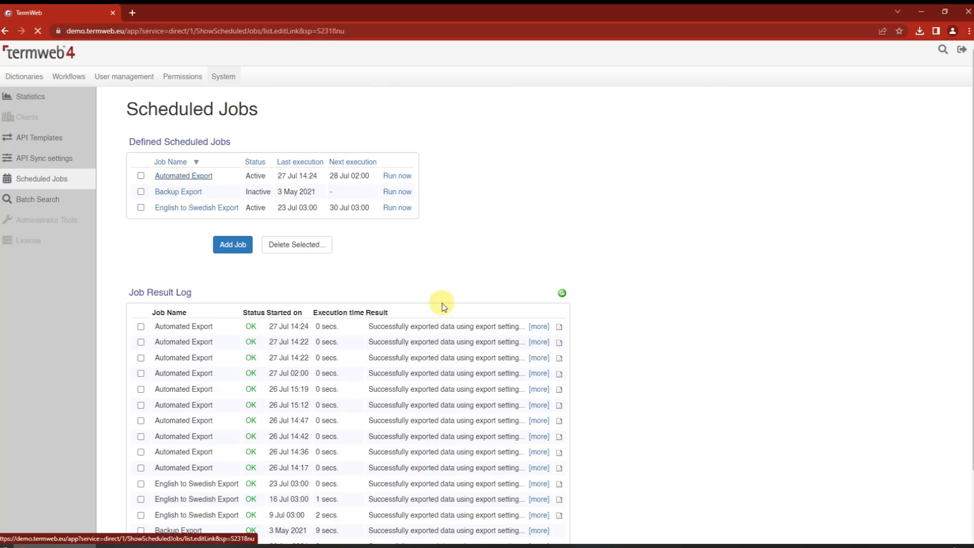
pyautogui.doubleClick(292, 336)
pyautogui.write('5')
pyautogui.click(316, 430)
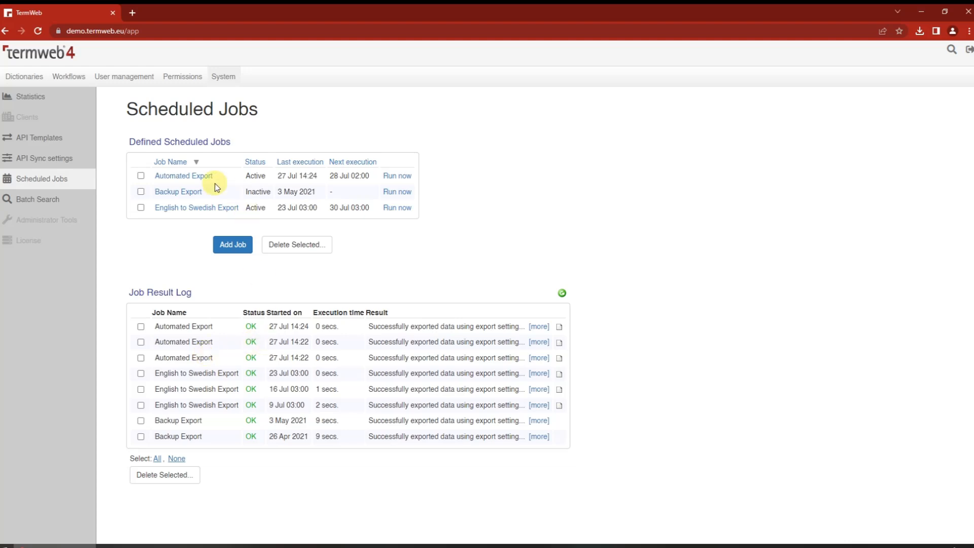
# Run the Automated Export job immediately, refresh the result log, expand the newest entry and download Termbase_Extract.tbx.
pyautogui.click(403, 179)
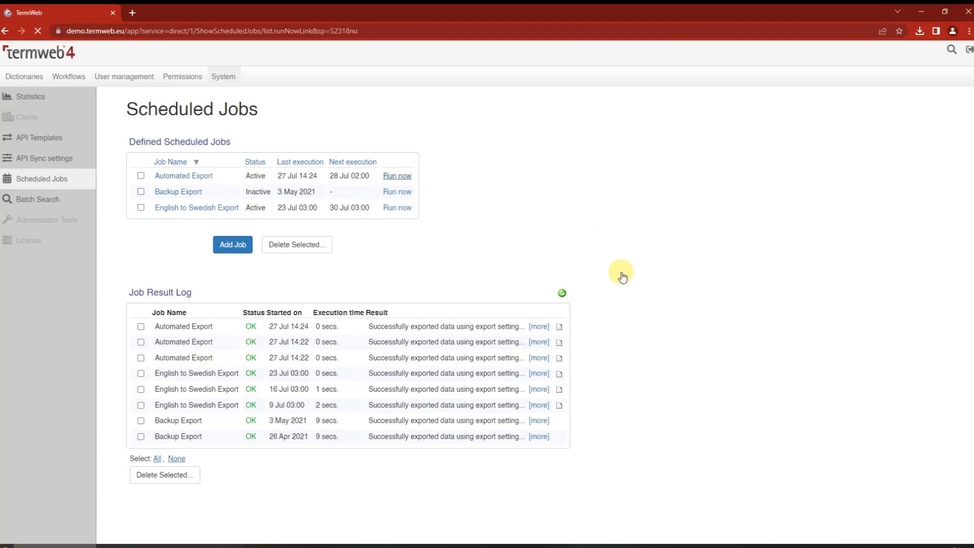
pyautogui.click(562, 293)
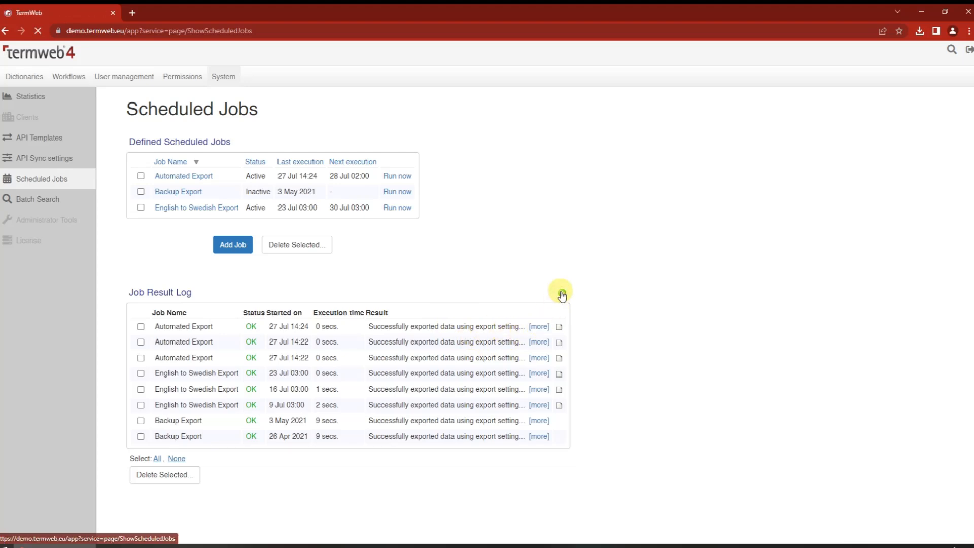
pyautogui.click(540, 327)
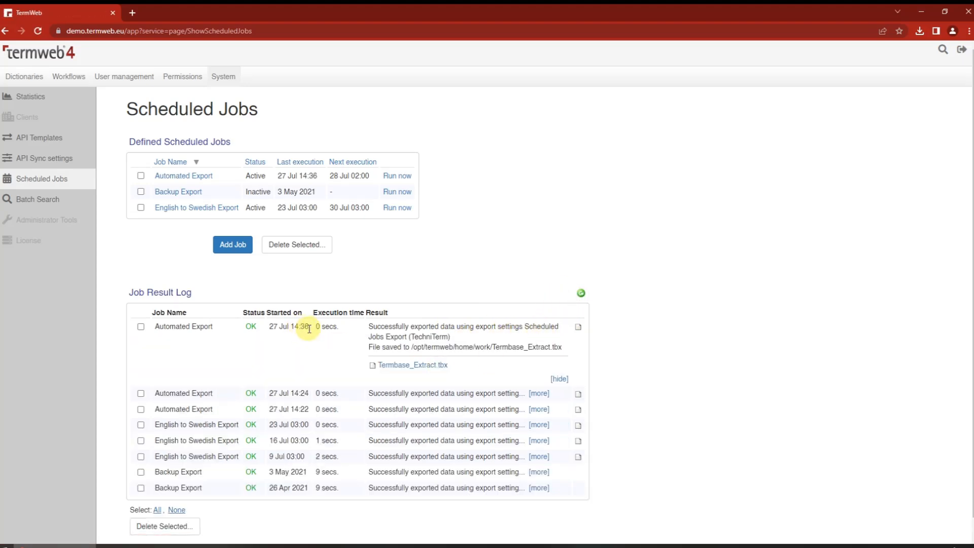
pyautogui.click(431, 366)
# Try adding a comma after the notification recipient of the Automated Export job, and discard the edit.
pyautogui.click(175, 176)
pyautogui.click(397, 366)
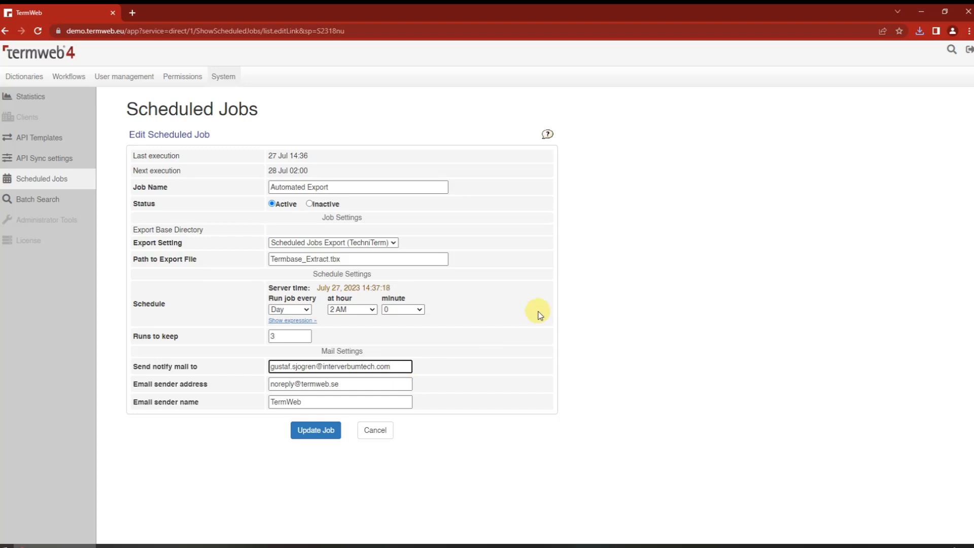
pyautogui.write(',')
pyautogui.click(375, 430)
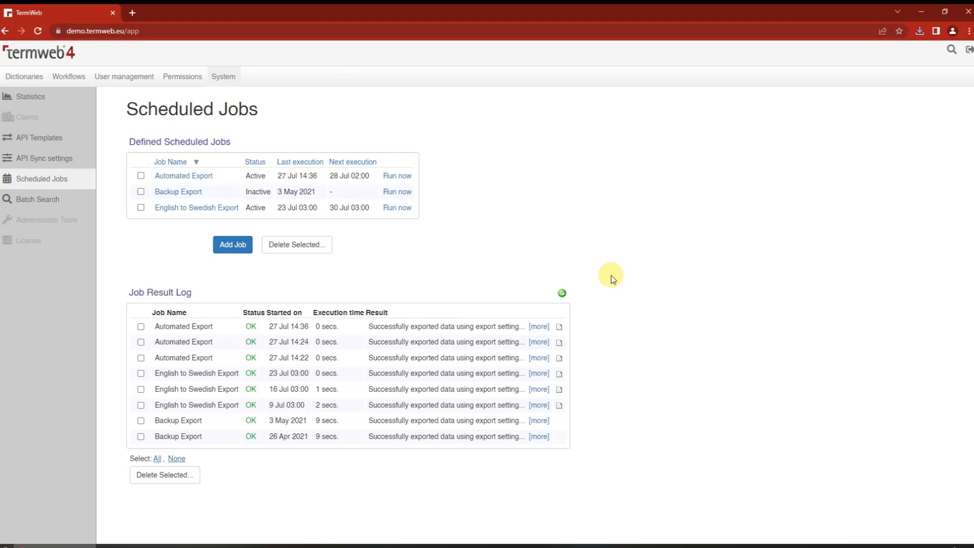
# Set the Automated Export job to run every month, save it and check its next execution date.
pyautogui.click(208, 178)
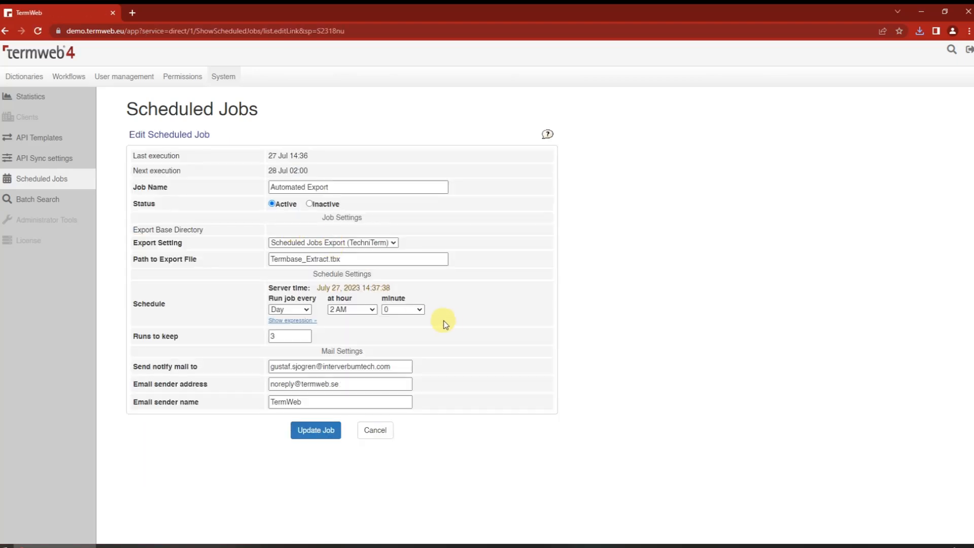
pyautogui.click(299, 310)
pyautogui.click(280, 337)
pyautogui.click(277, 310)
pyautogui.click(276, 347)
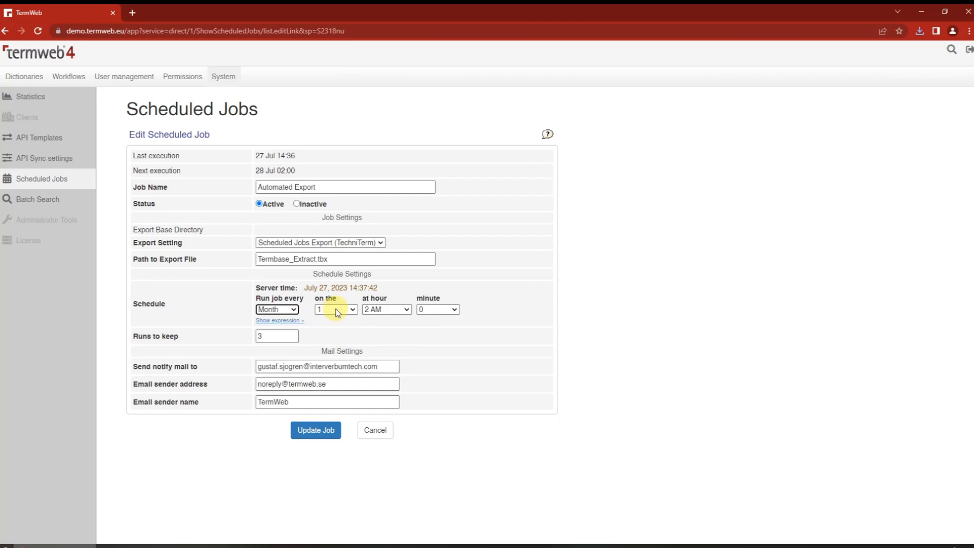
pyautogui.click(322, 432)
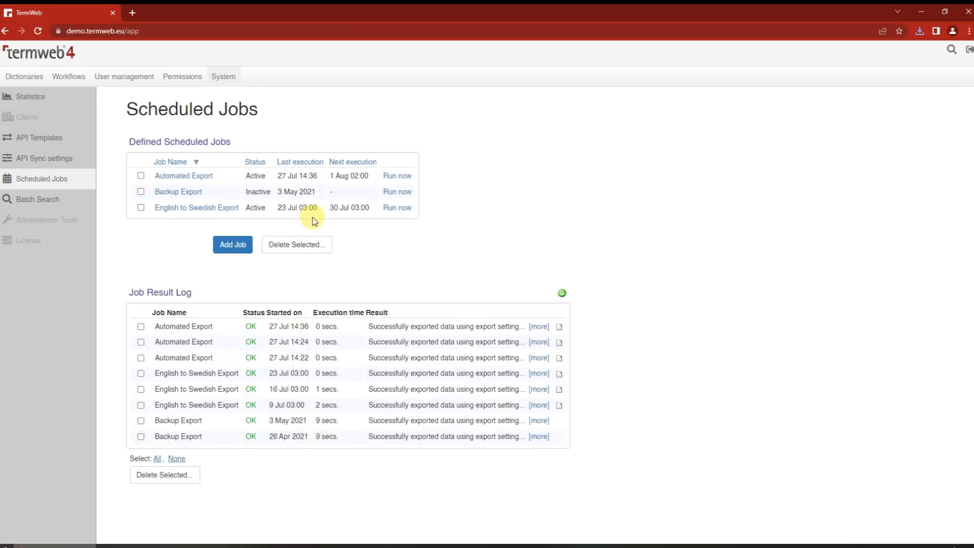
pyautogui.moveTo(374, 174); pyautogui.dragTo(329, 176)
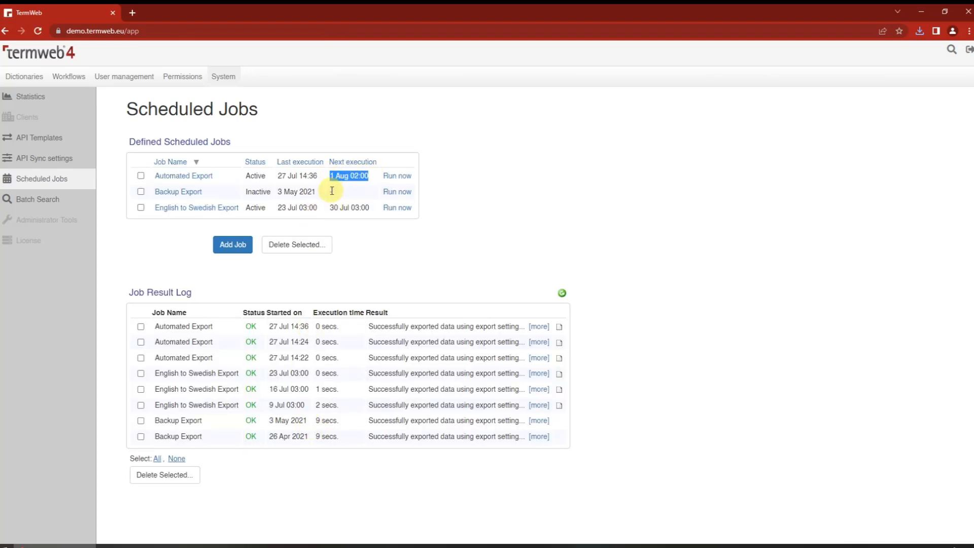
pyautogui.click(488, 162)
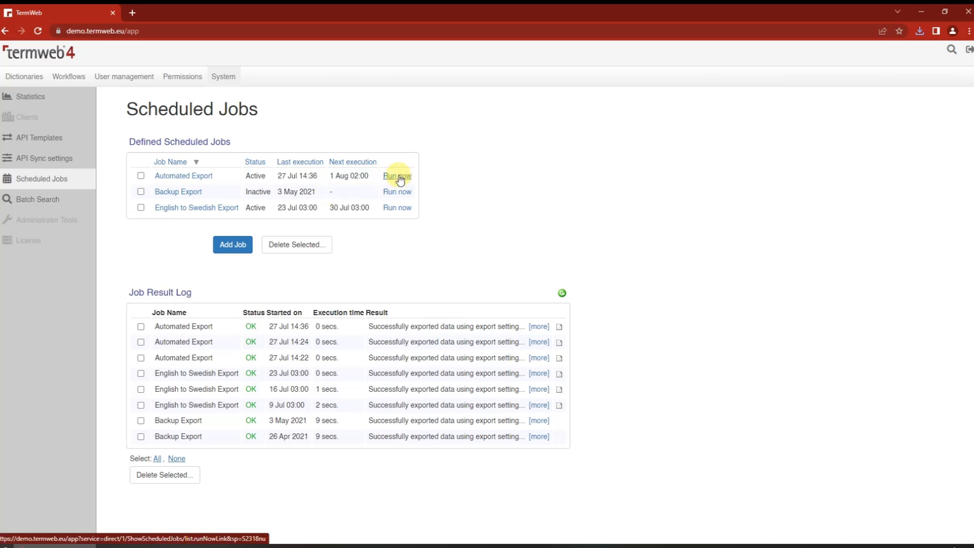